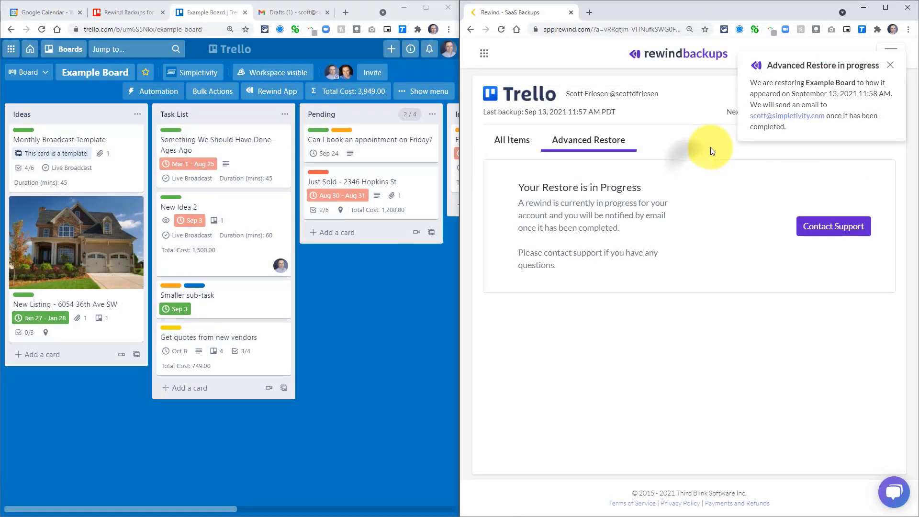
Step: Dismiss the 'Advanced Restore in progress' notice for the Example Board
{"action": "left_click", "coordinate": [891, 66]}
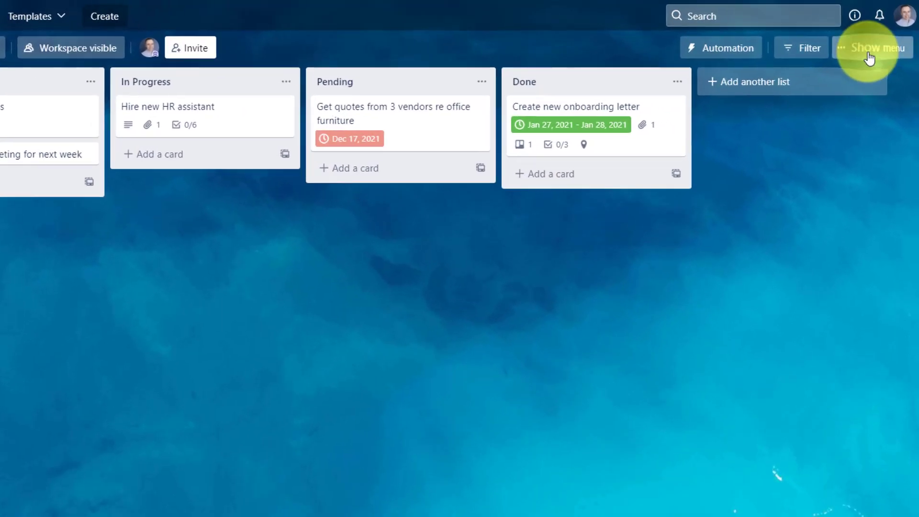
Step: Open the board's Labels panel from the menu's More section
{"action": "left_click", "coordinate": [869, 55]}
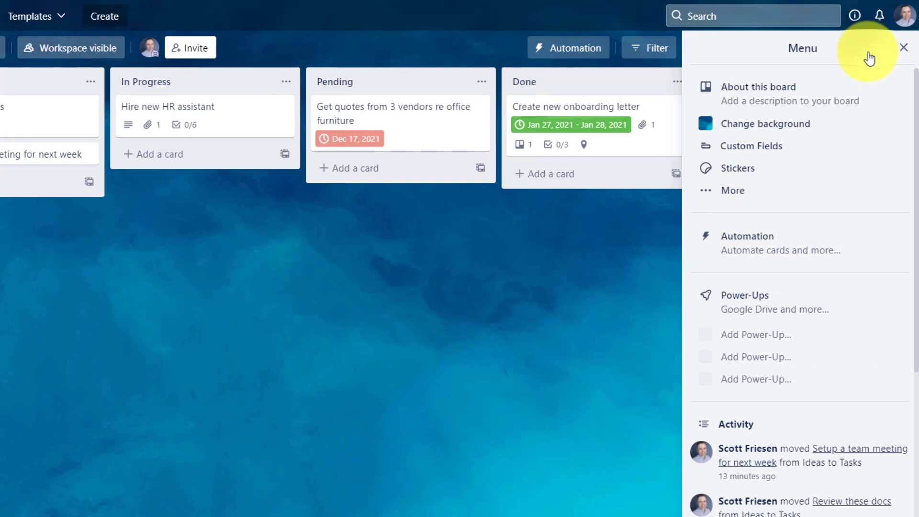
{"action": "left_click", "coordinate": [760, 192]}
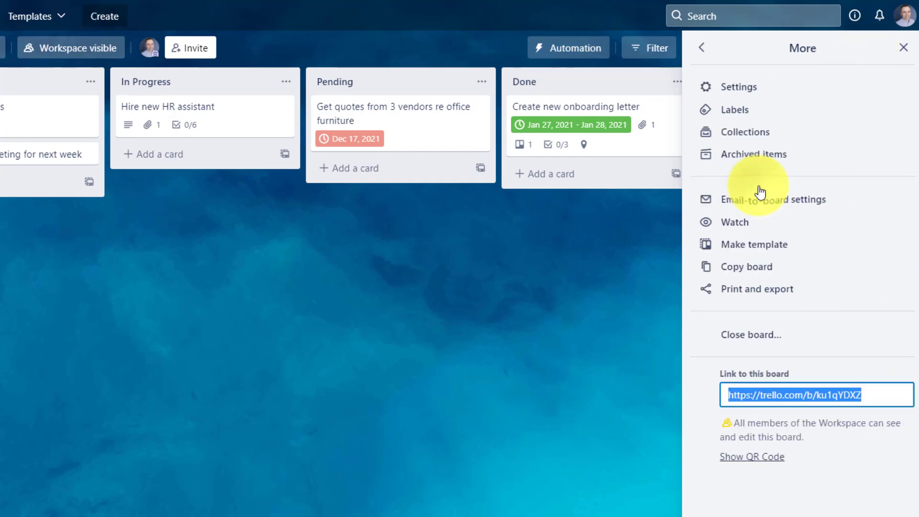
{"action": "left_click", "coordinate": [763, 117]}
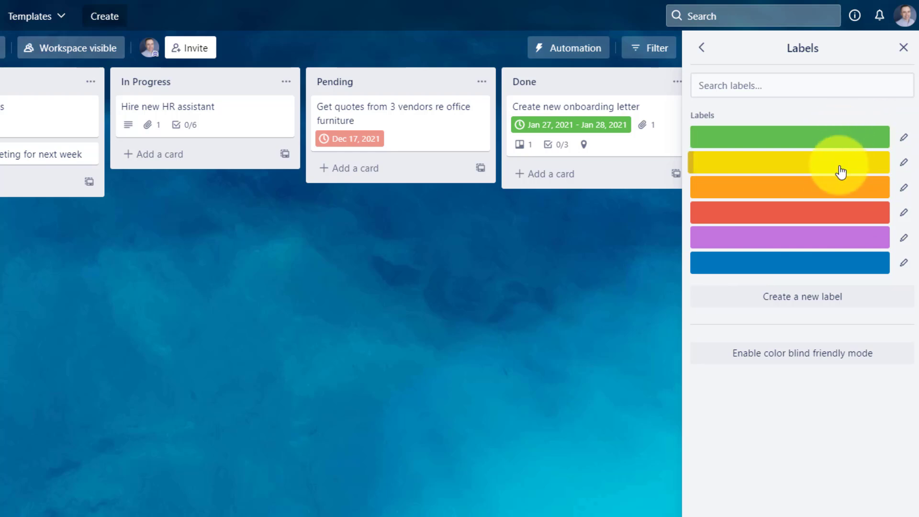
Step: Name the green label 'HR'
{"action": "left_click", "coordinate": [905, 140]}
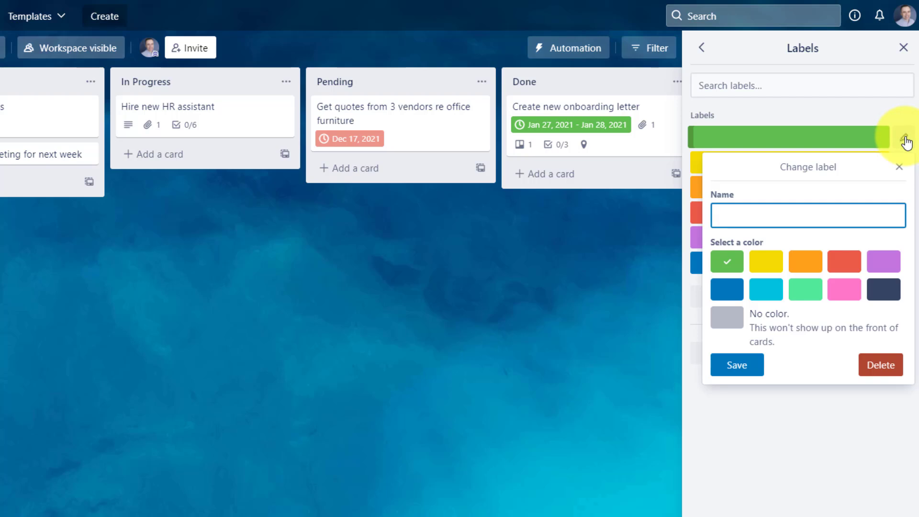
{"action": "type", "text": "HR"}
{"action": "left_click", "coordinate": [750, 369]}
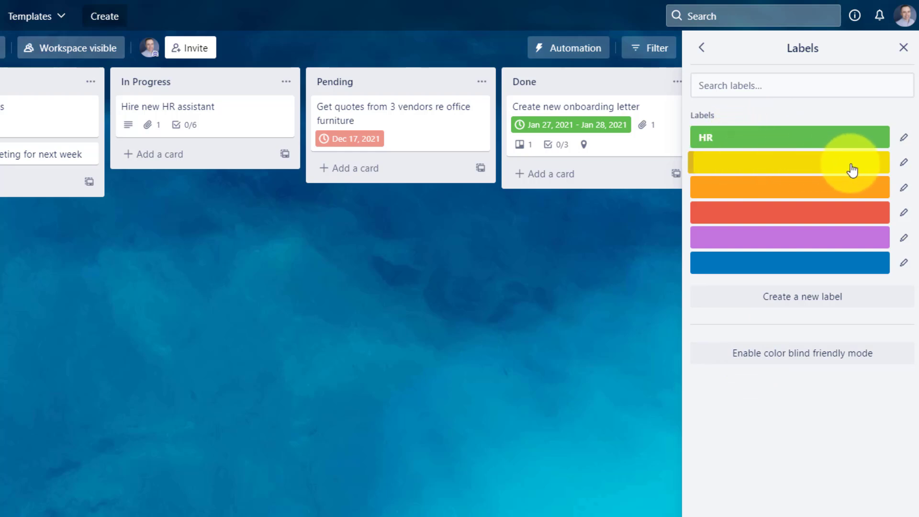
Step: Name the yellow label 'Medium'
{"action": "left_click", "coordinate": [905, 164]}
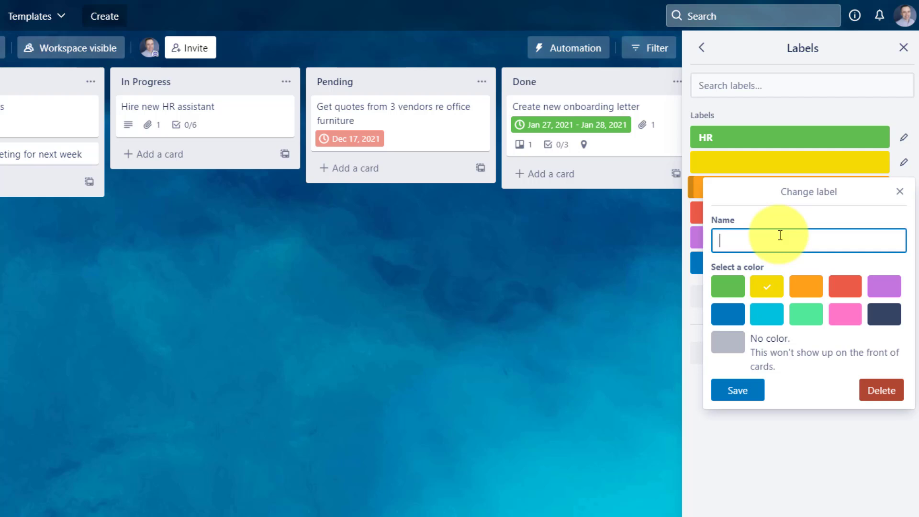
{"action": "type", "text": "Med"}
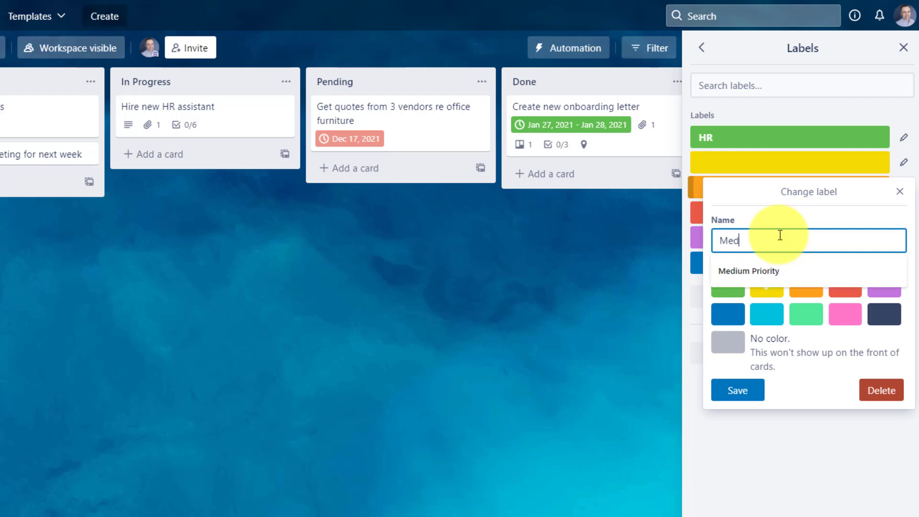
{"action": "type", "text": "ium"}
{"action": "left_click", "coordinate": [784, 220]}
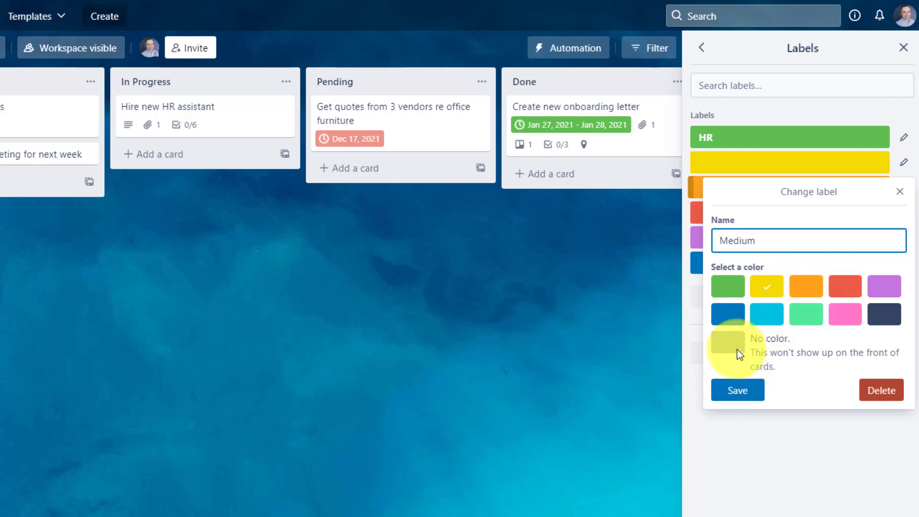
{"action": "left_click", "coordinate": [741, 394]}
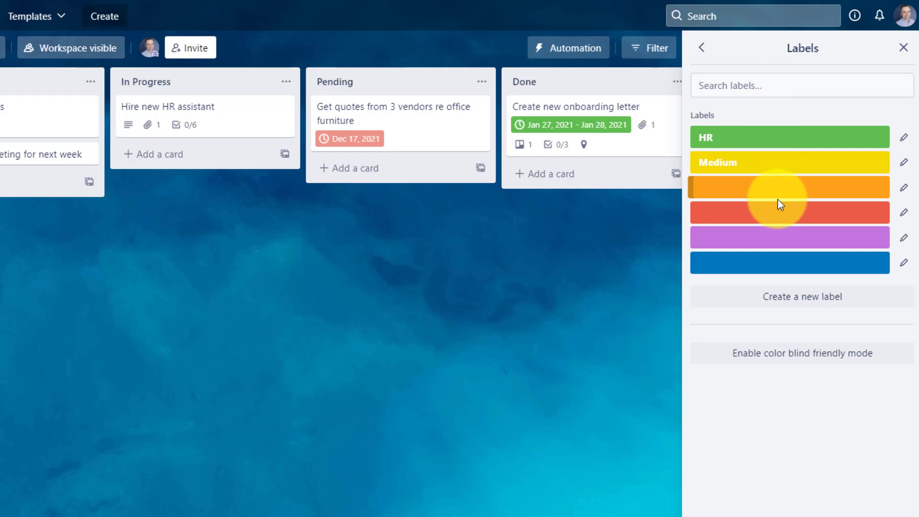
Step: Cancel the new-label form and close the Labels panel to return to the board
{"action": "left_click", "coordinate": [788, 302]}
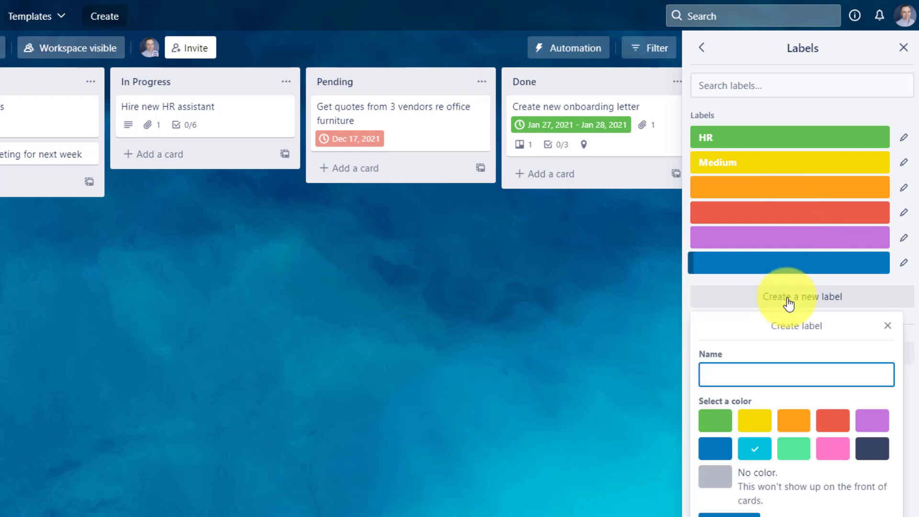
{"action": "left_click", "coordinate": [888, 326]}
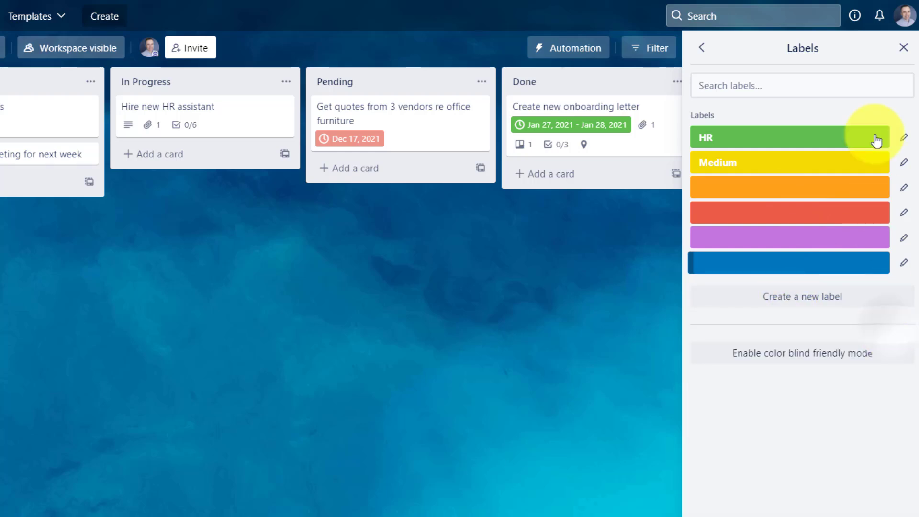
{"action": "left_click", "coordinate": [903, 47]}
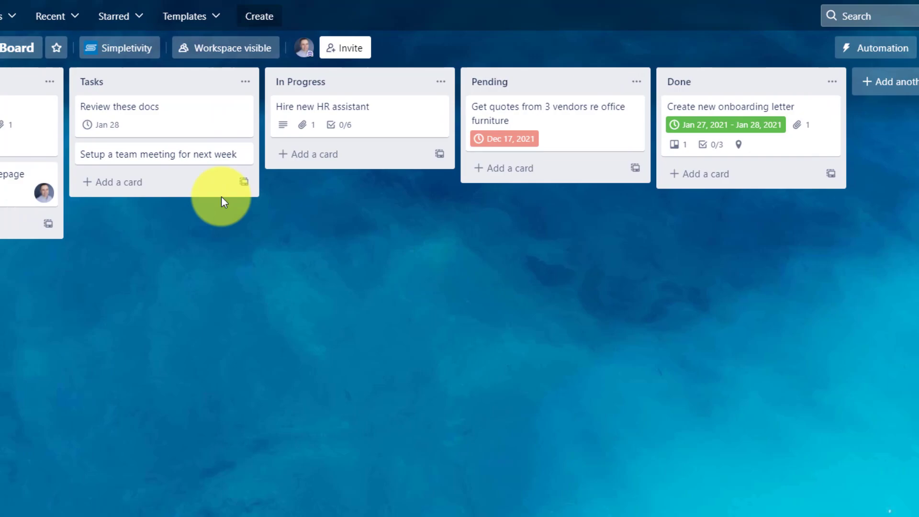
Step: Put the green HR label on the 'Setup a team meeting for next week' card
{"action": "left_click", "coordinate": [164, 158]}
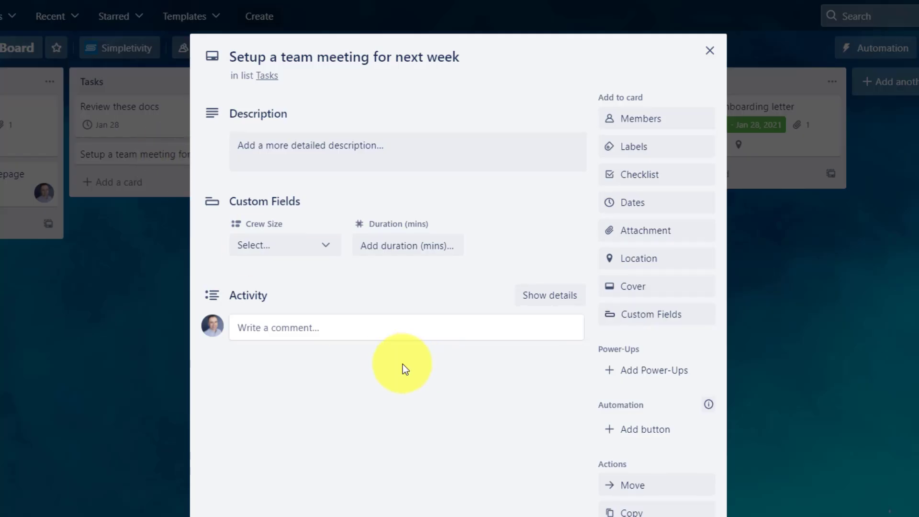
{"action": "left_click", "coordinate": [662, 152]}
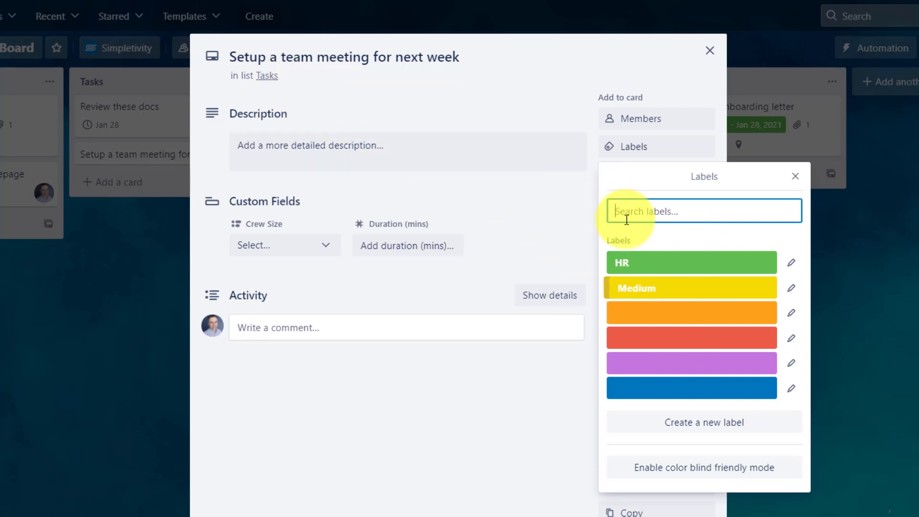
{"action": "left_click", "coordinate": [680, 265]}
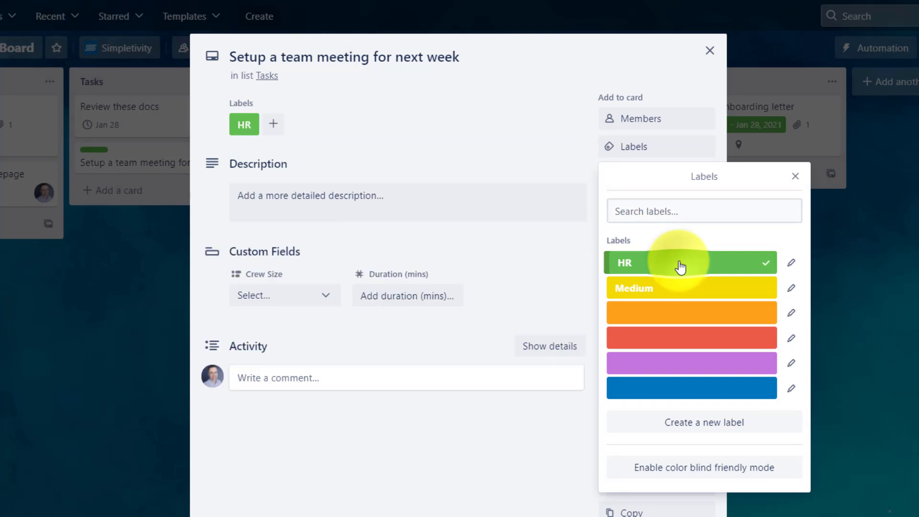
{"action": "left_click", "coordinate": [273, 125]}
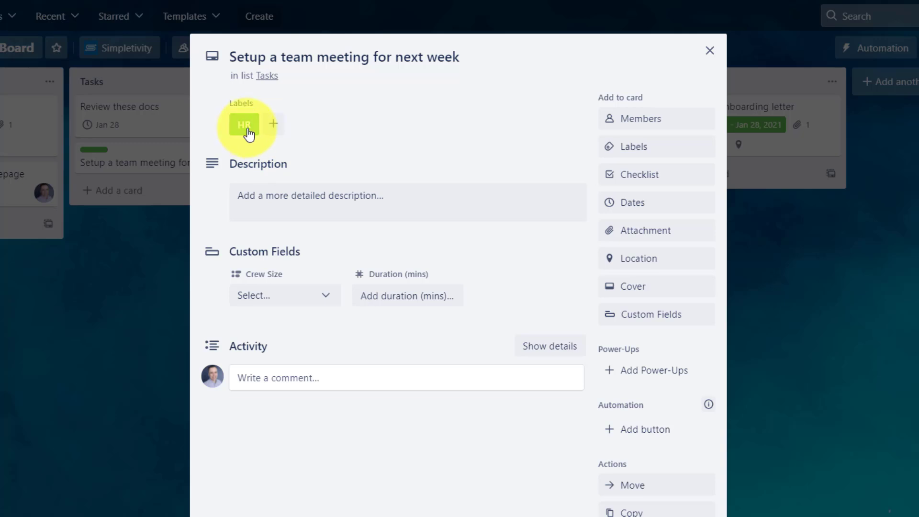
Step: Add the yellow Medium label to the card and remove HR, leaving only Medium
{"action": "left_click", "coordinate": [275, 127]}
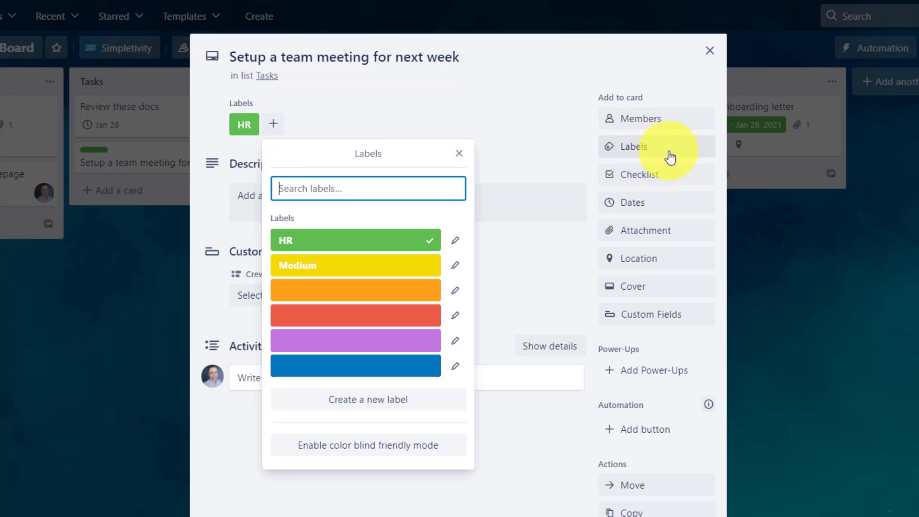
{"action": "left_click", "coordinate": [323, 270]}
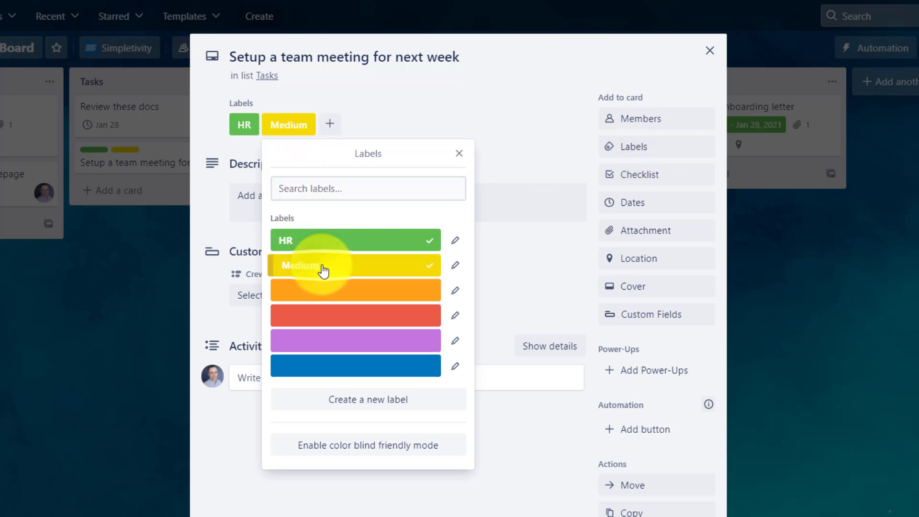
{"action": "left_click", "coordinate": [460, 154]}
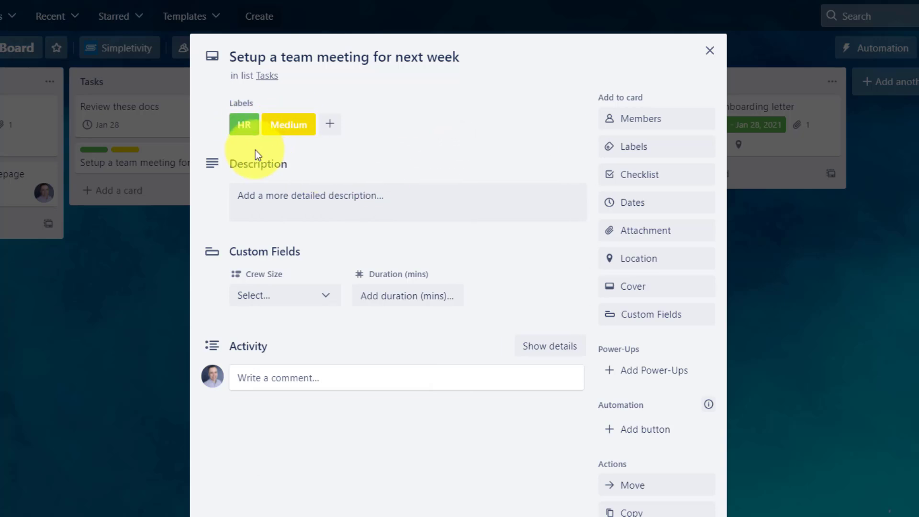
{"action": "left_click", "coordinate": [243, 126]}
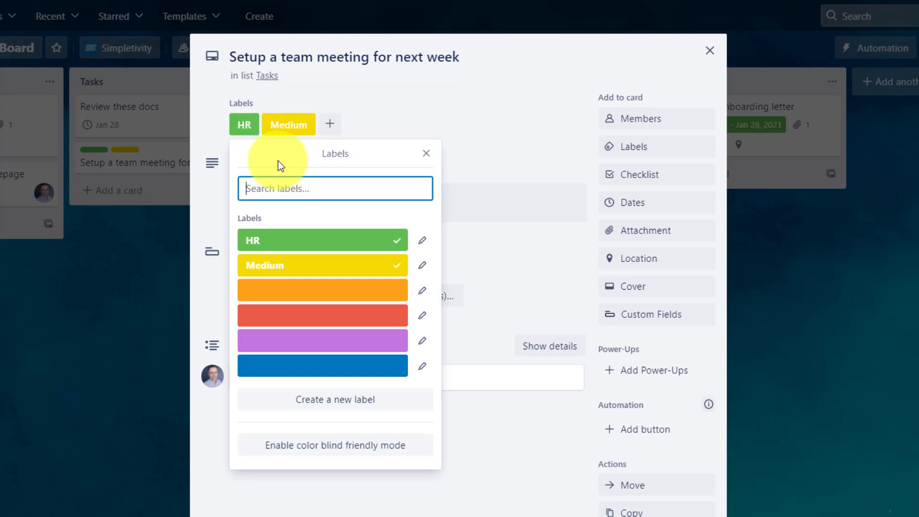
{"action": "left_click", "coordinate": [315, 247]}
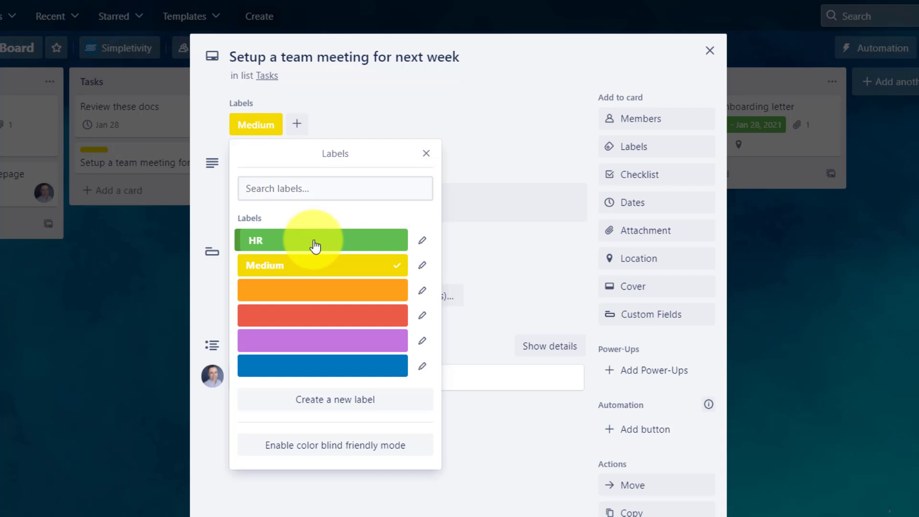
{"action": "left_click", "coordinate": [426, 154]}
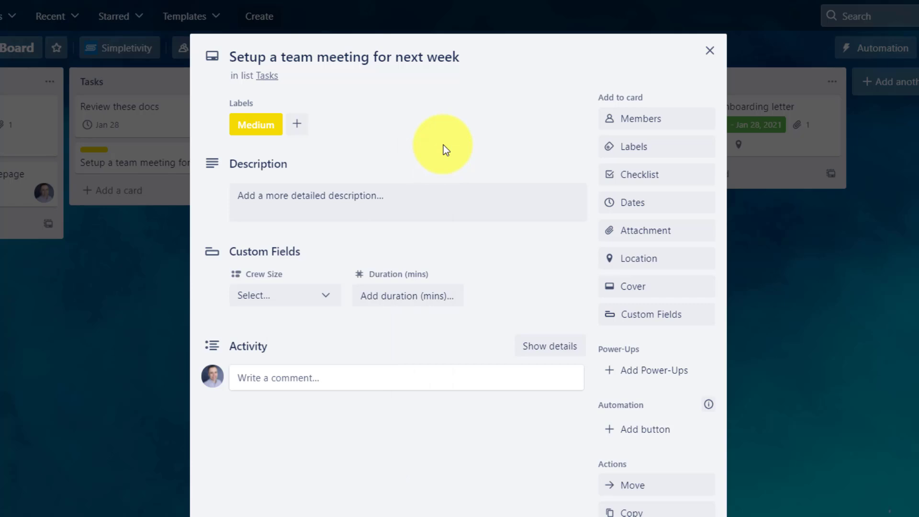
Step: Close the 'Setup a team meeting for next week' card's detail window
{"action": "left_click", "coordinate": [710, 50]}
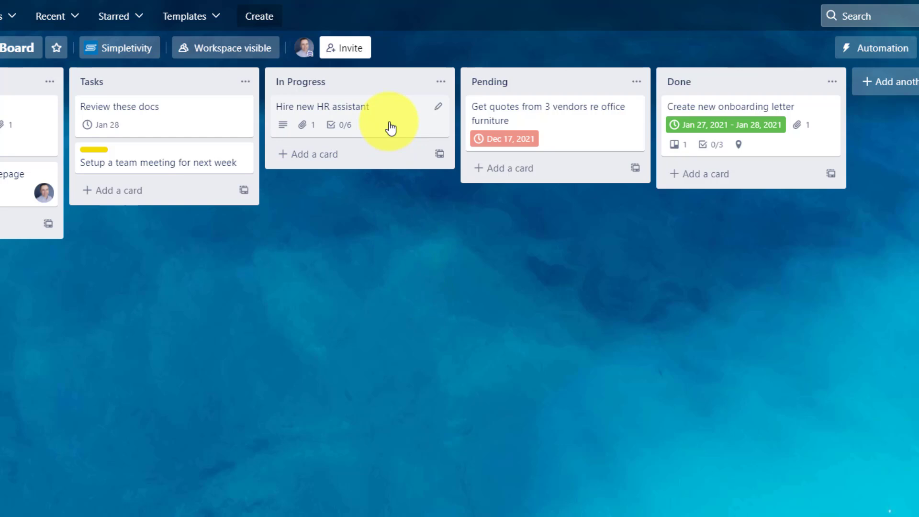
Step: Add the HR label to 'Hire new HR assistant' via quick edit and save
{"action": "left_click", "coordinate": [439, 111]}
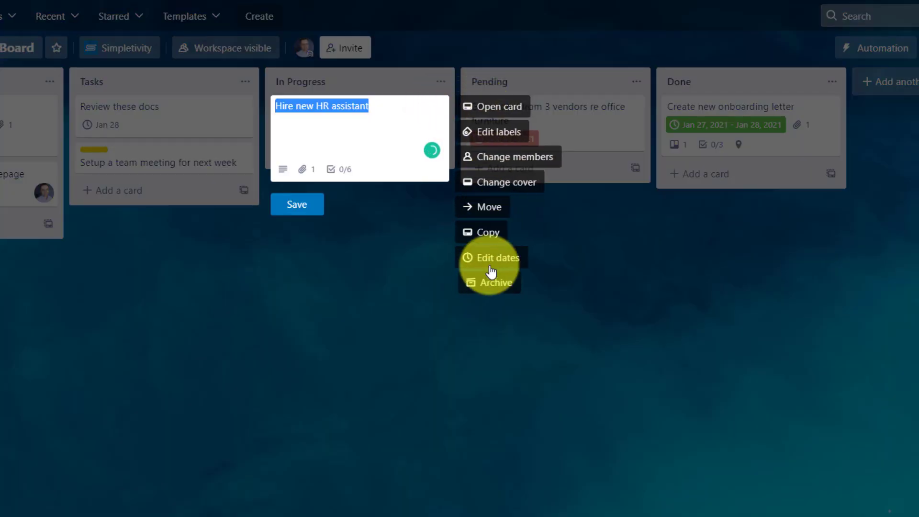
{"action": "left_click", "coordinate": [494, 135]}
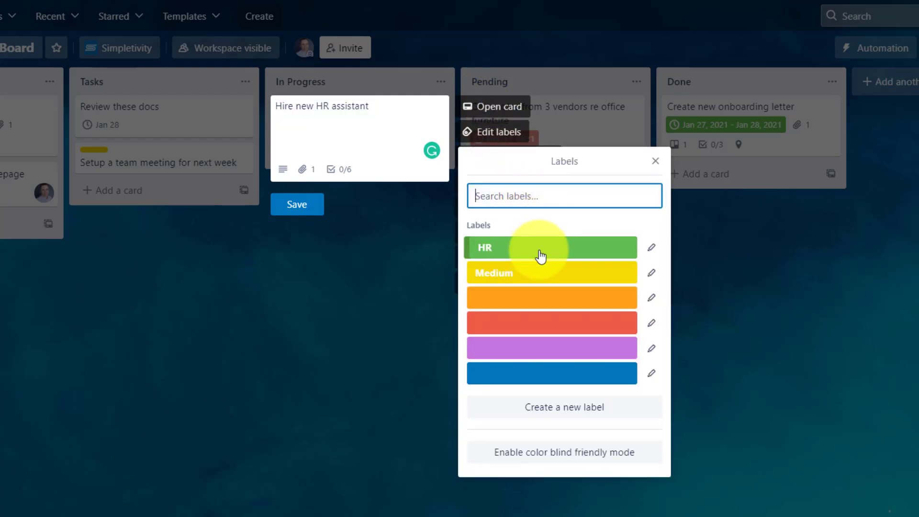
{"action": "left_click", "coordinate": [541, 254]}
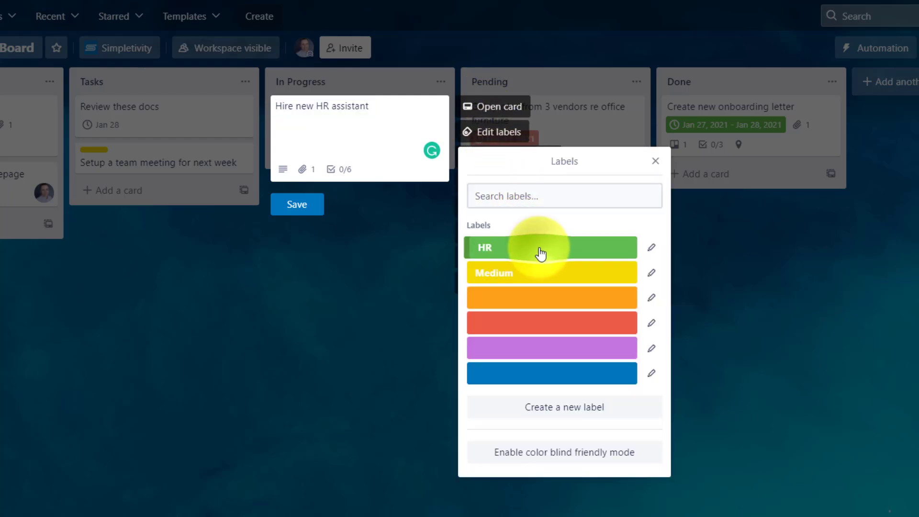
{"action": "left_click", "coordinate": [294, 214]}
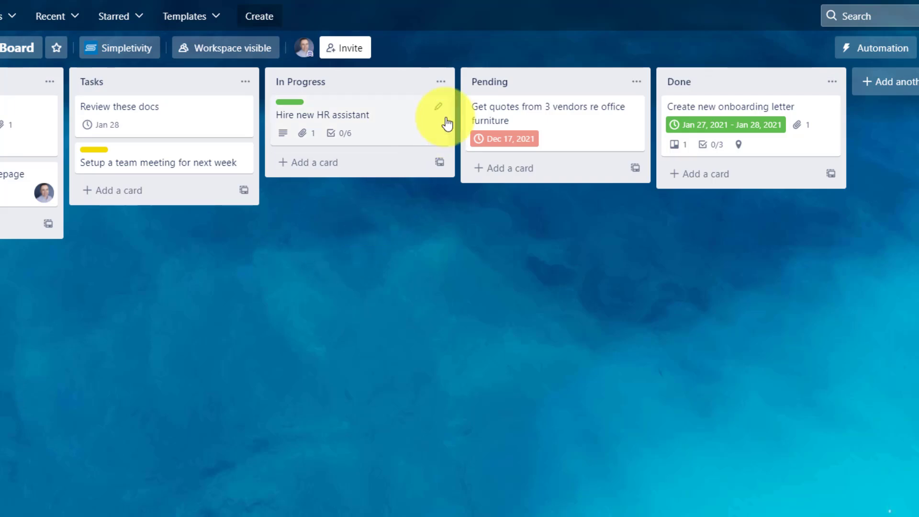
Step: Remove the HR label from 'Hire new HR assistant' again and save
{"action": "left_click", "coordinate": [440, 108]}
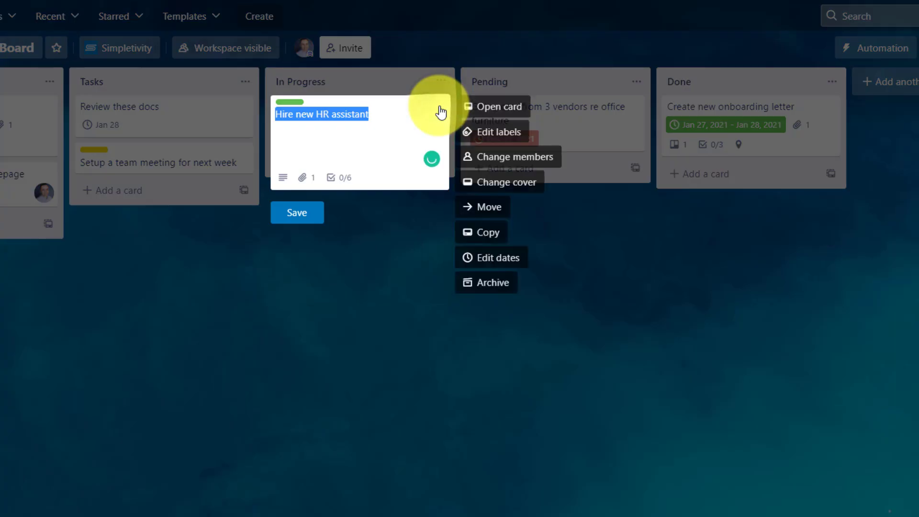
{"action": "left_click", "coordinate": [493, 134]}
{"action": "left_click", "coordinate": [549, 245]}
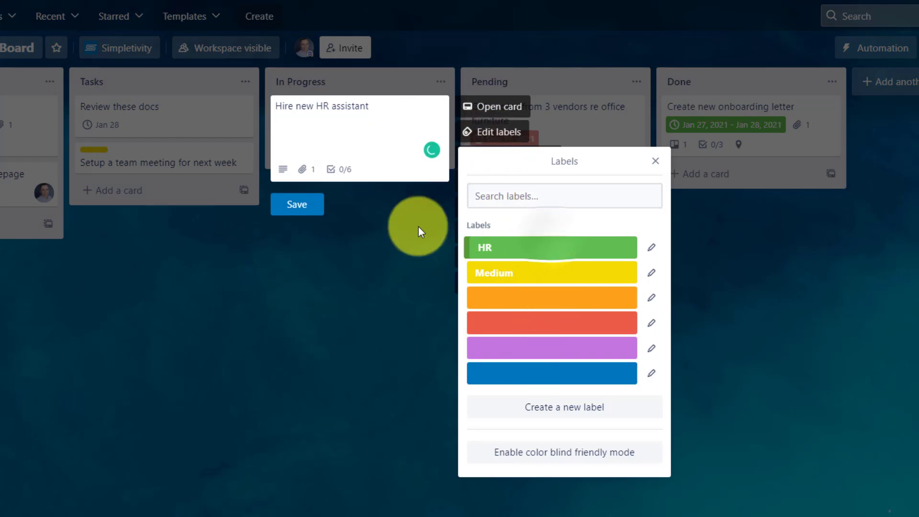
{"action": "left_click", "coordinate": [294, 208]}
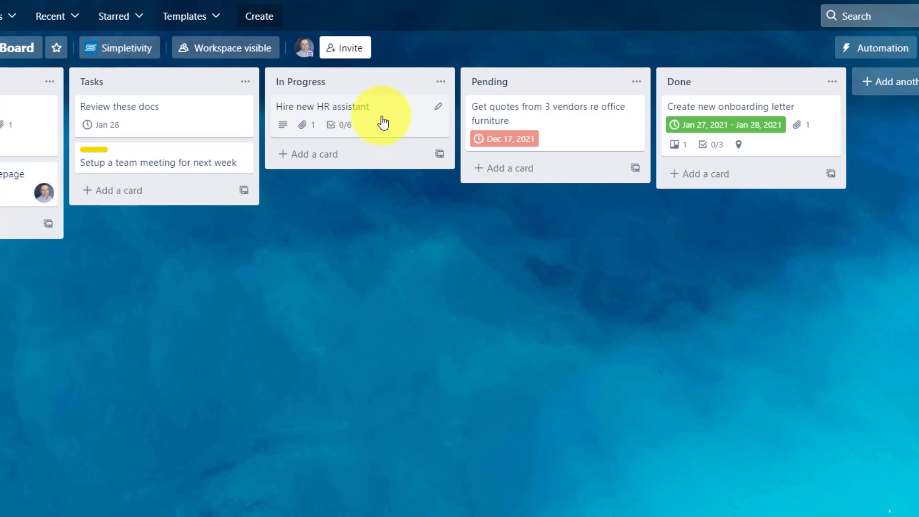
Step: Tag 'Hire new HR assistant' with the green HR label using the L shortcut
{"action": "key", "text": "l"}
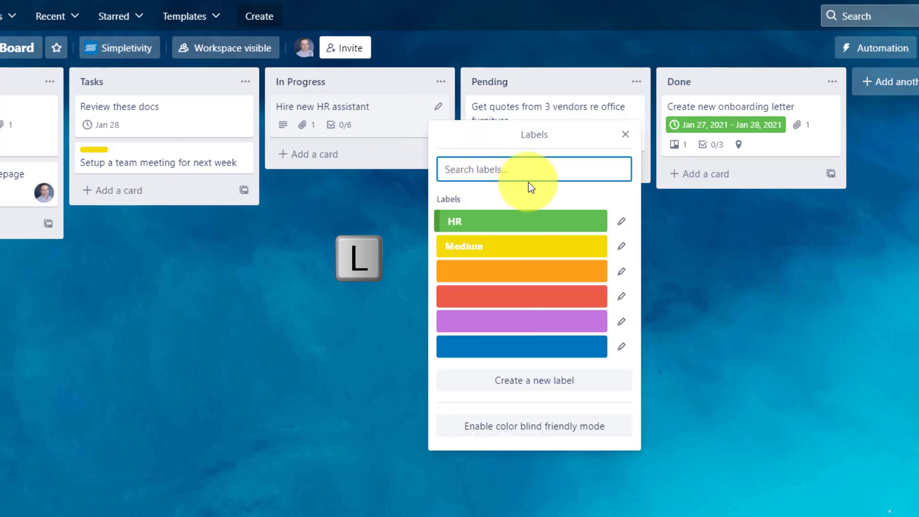
{"action": "left_click", "coordinate": [507, 221]}
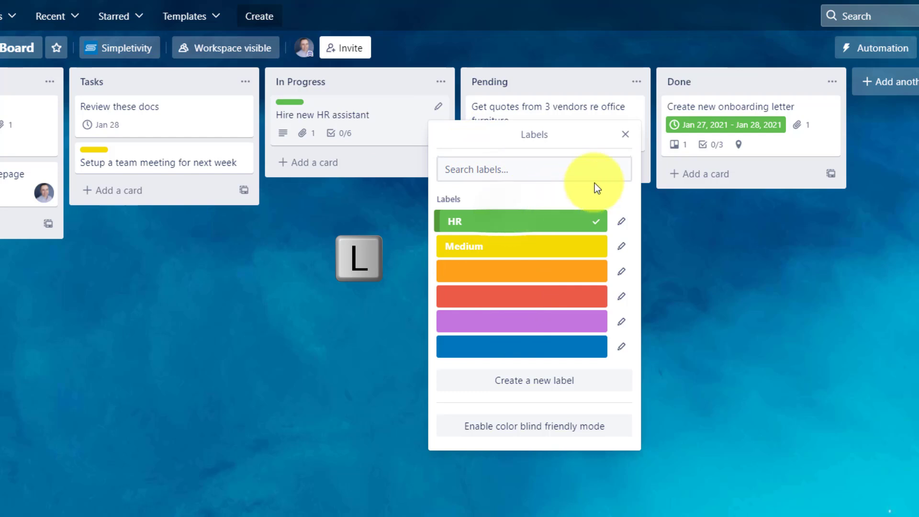
{"action": "left_click", "coordinate": [627, 137]}
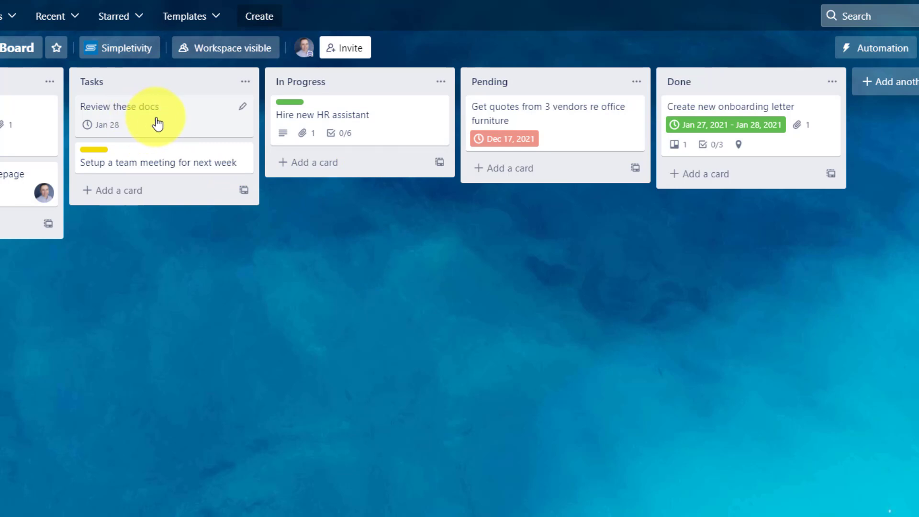
Step: Tag 'Review these docs' with the yellow Medium label using the L shortcut
{"action": "key", "text": "l"}
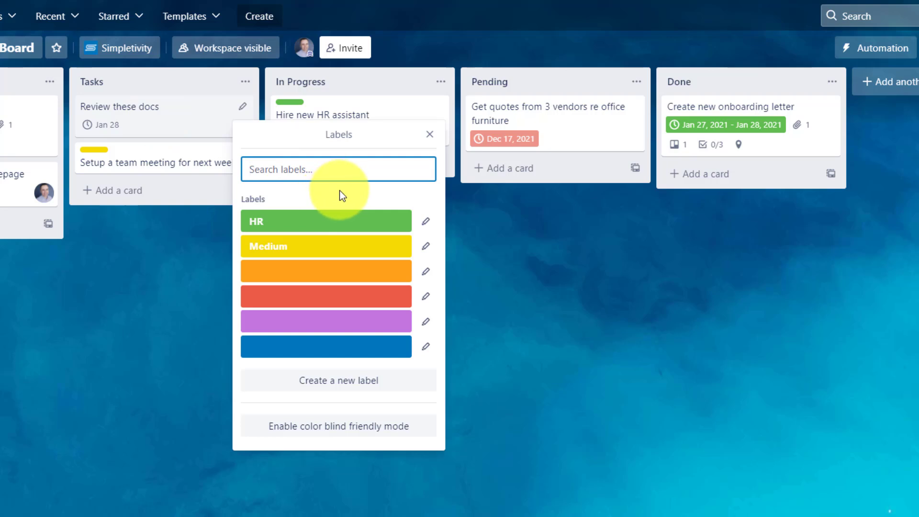
{"action": "left_click", "coordinate": [320, 249]}
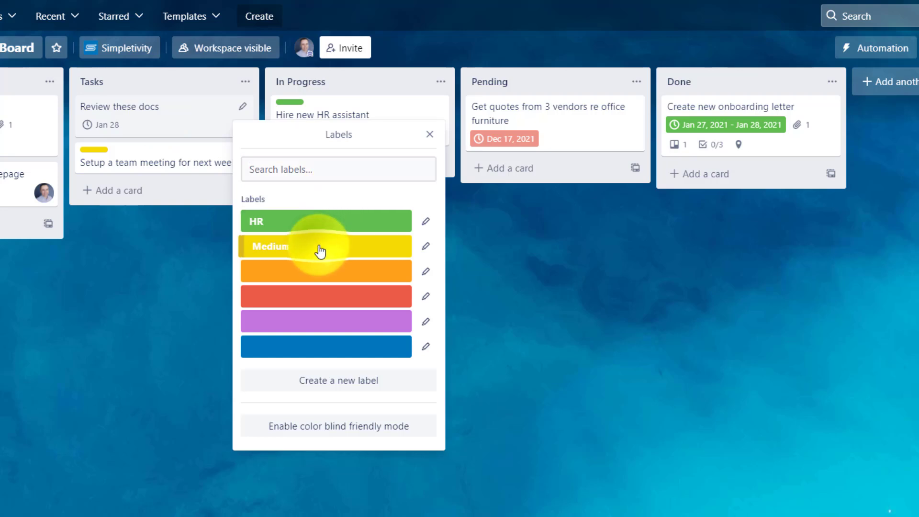
{"action": "left_click", "coordinate": [431, 136]}
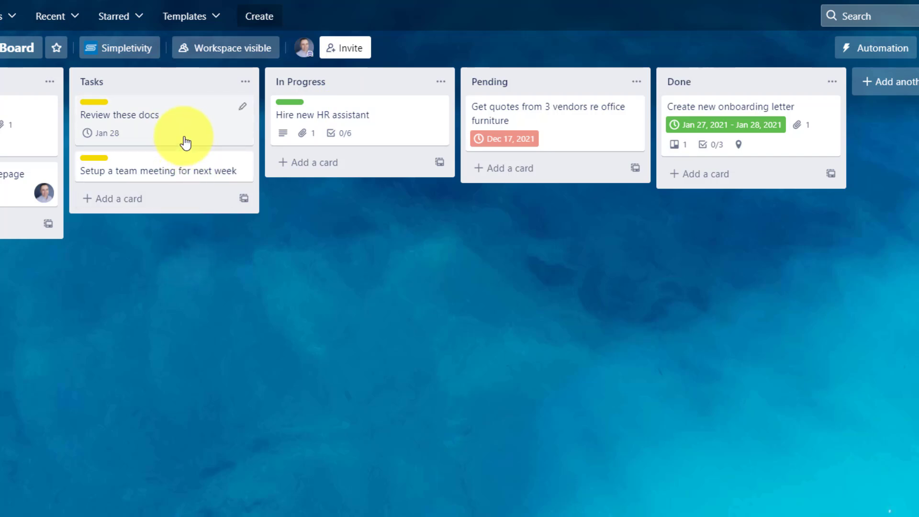
Step: Add the HR label to 'Review these docs' with the 1 shortcut key
{"action": "key", "text": "l"}
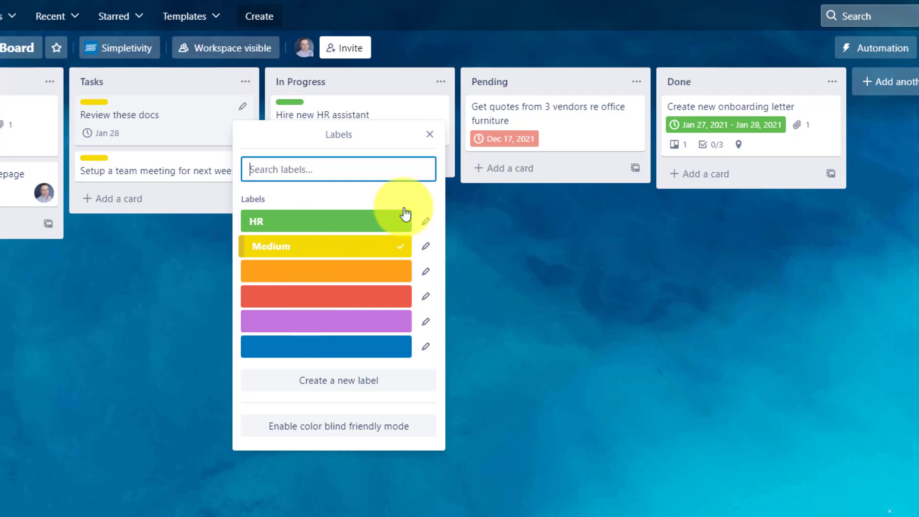
{"action": "left_click", "coordinate": [429, 136]}
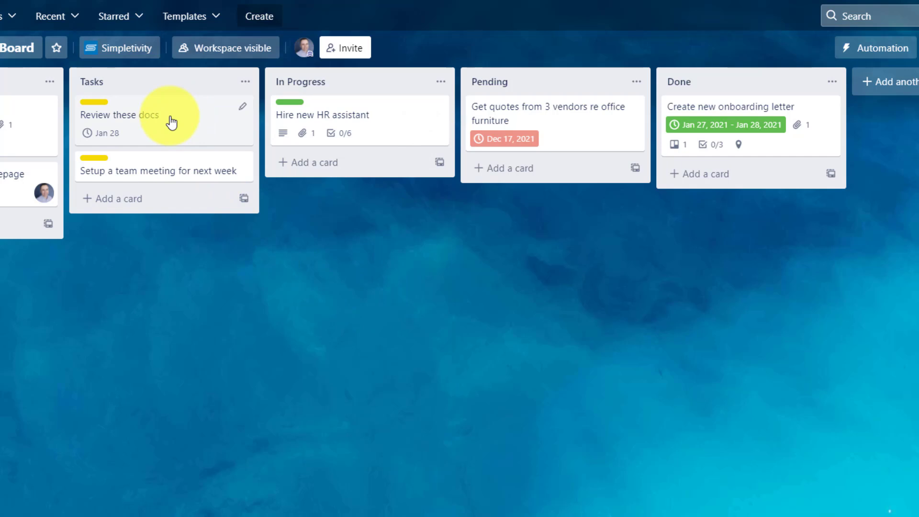
{"action": "key", "text": "1"}
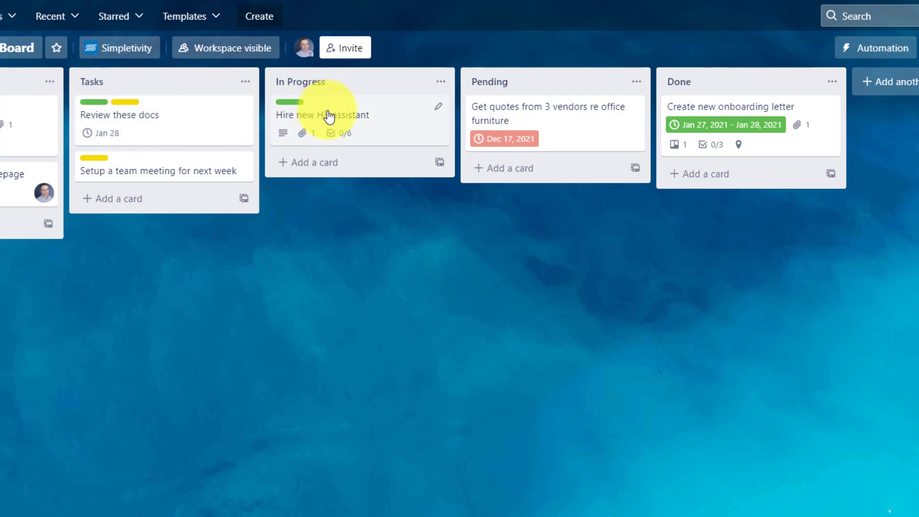
Step: Toggle HR off and on for 'Hire new HR assistant', and Medium on and off for the vendor quotes card
{"action": "key", "text": "1"}
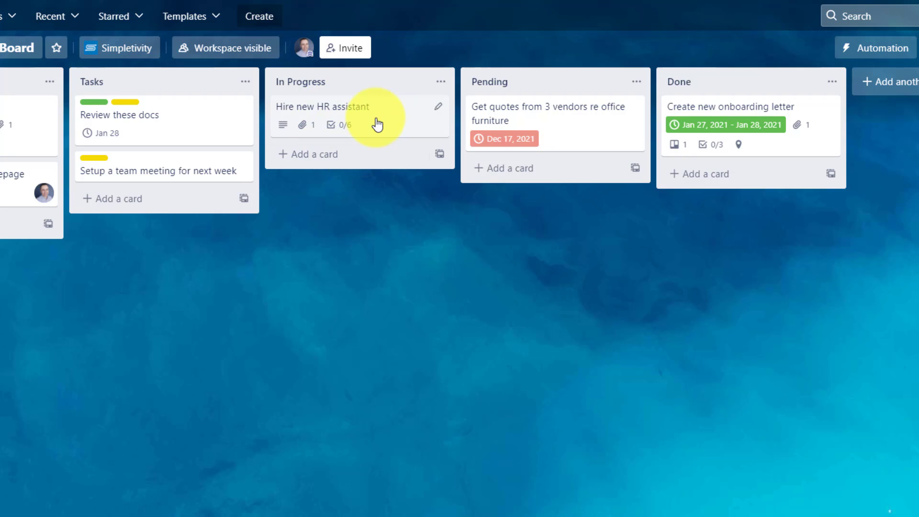
{"action": "key", "text": "1"}
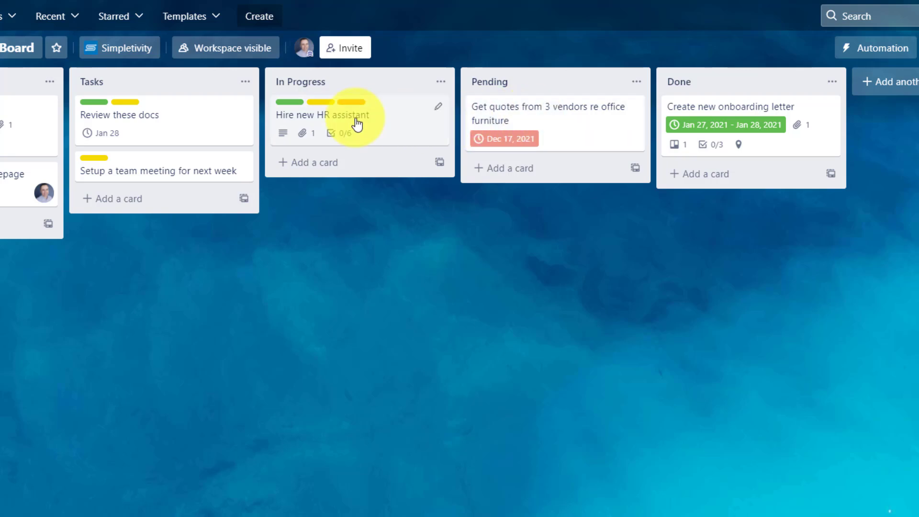
{"action": "key", "text": "2"}
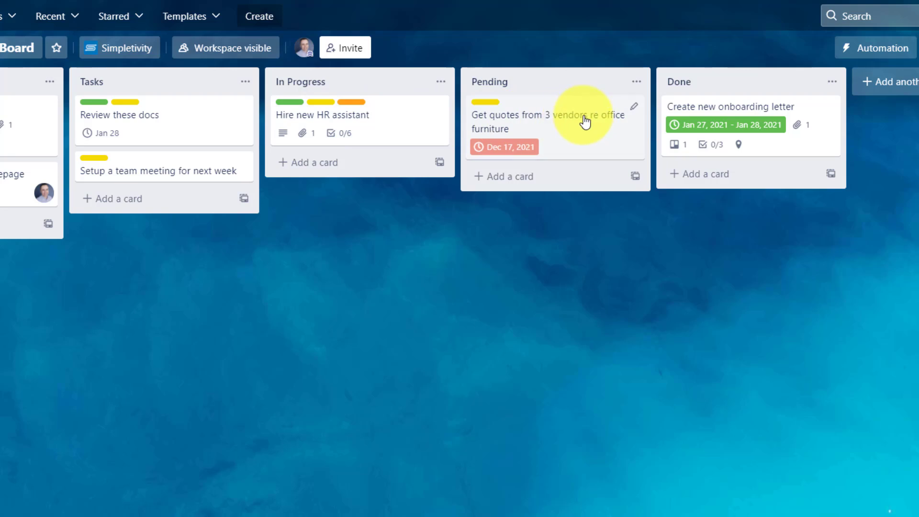
{"action": "key", "text": "2"}
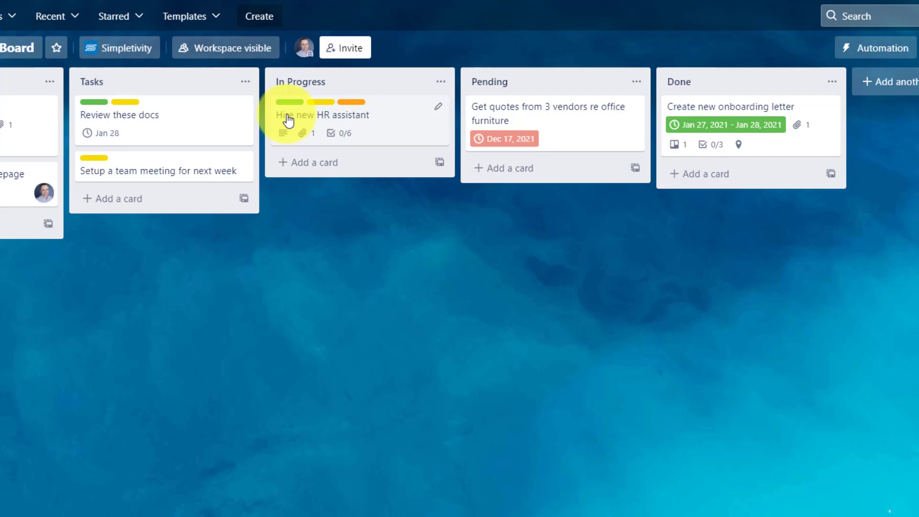
{"action": "left_click", "coordinate": [370, 302]}
{"action": "left_click", "coordinate": [313, 246]}
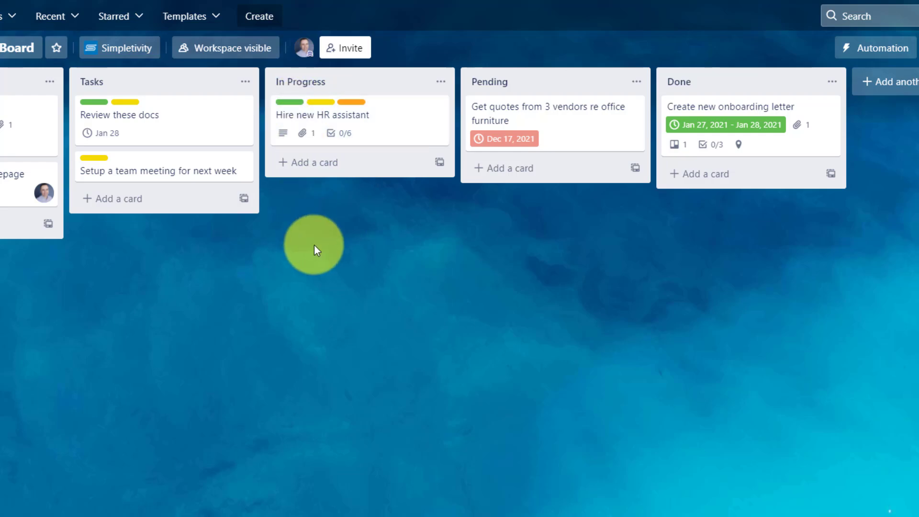
{"action": "left_click", "coordinate": [390, 119]}
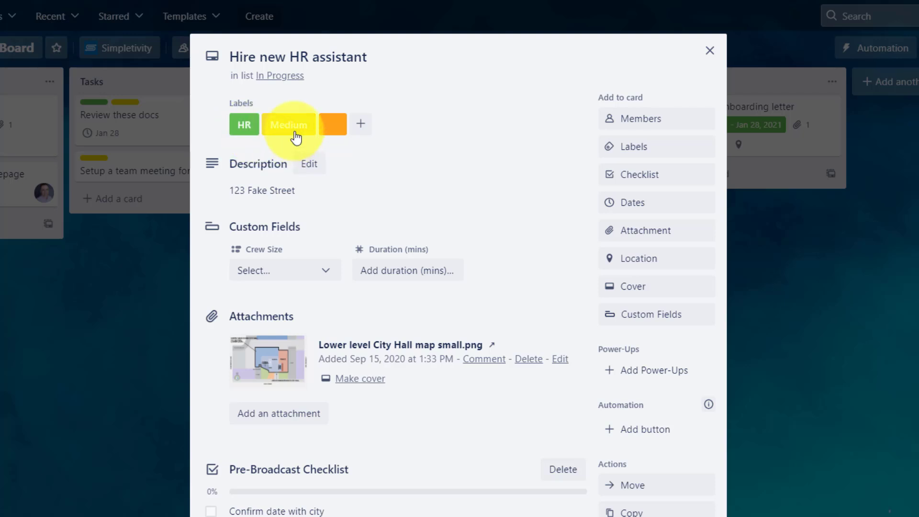
{"action": "key", "text": "Escape"}
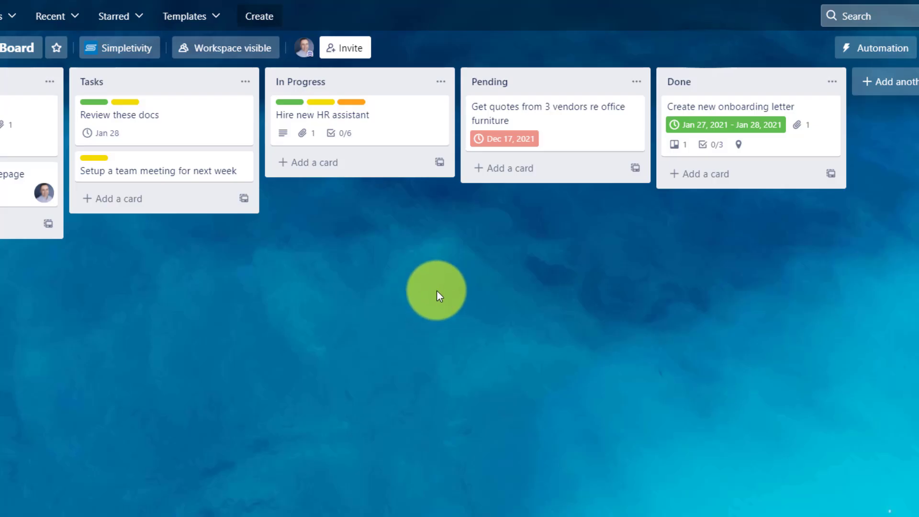
{"action": "left_click", "coordinate": [288, 106]}
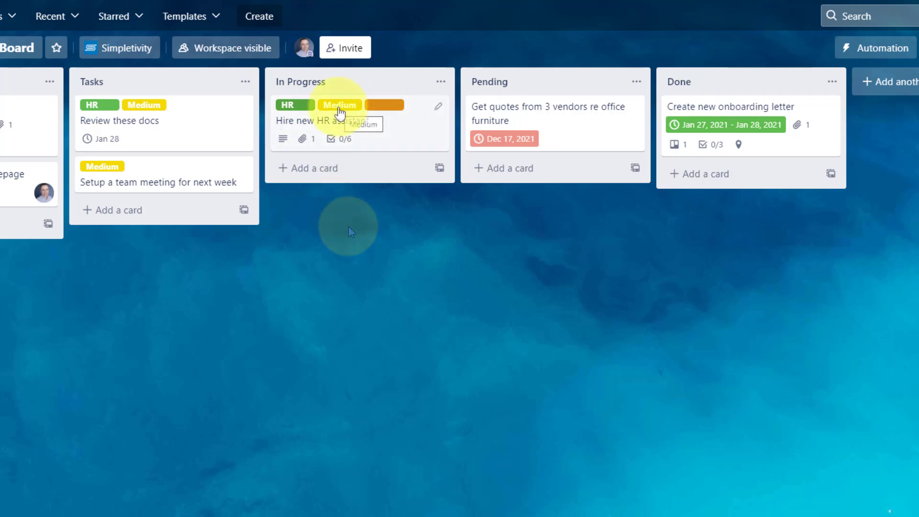
Step: Show label names on cards and turn on colour blind friendly mode from the meeting card's labels
{"action": "left_click", "coordinate": [300, 110]}
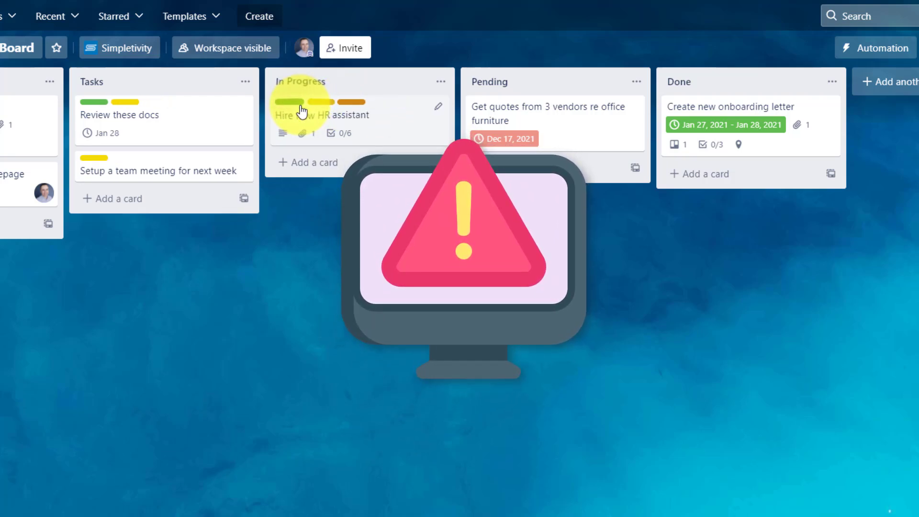
{"action": "left_click", "coordinate": [295, 108]}
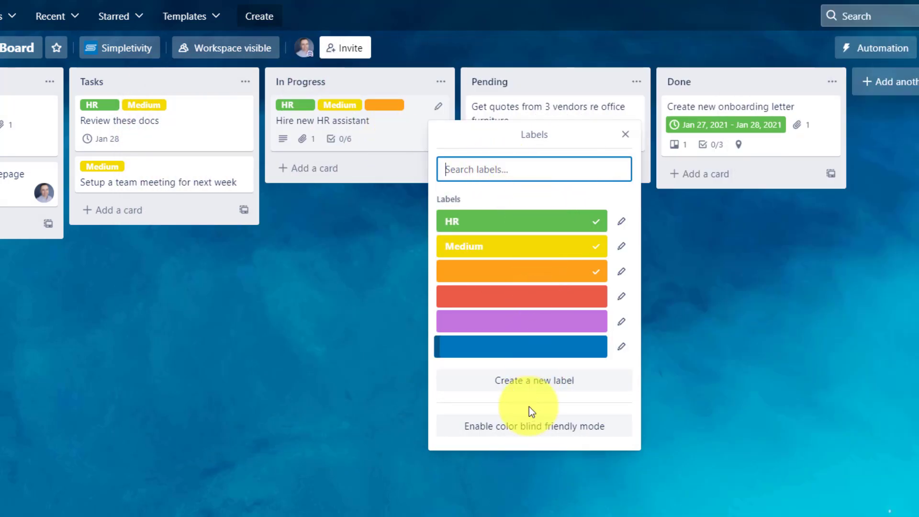
{"action": "left_click", "coordinate": [507, 439]}
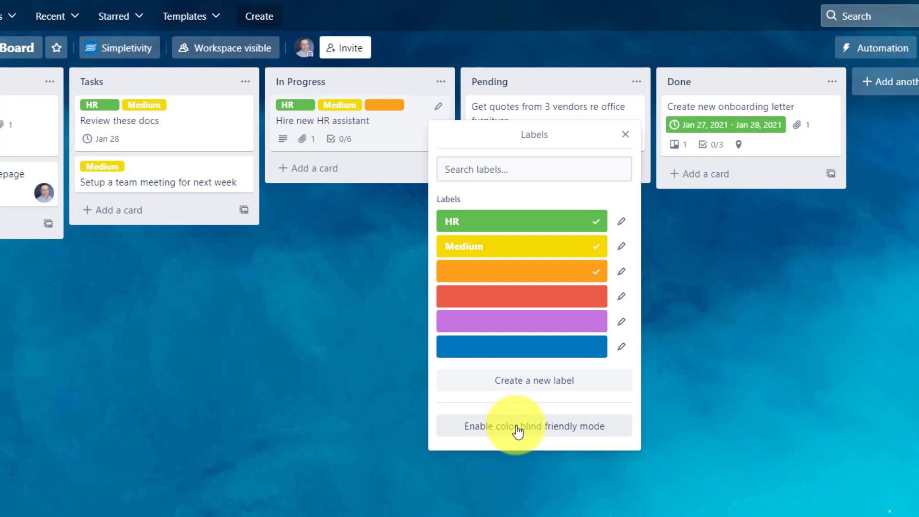
{"action": "left_click", "coordinate": [517, 428]}
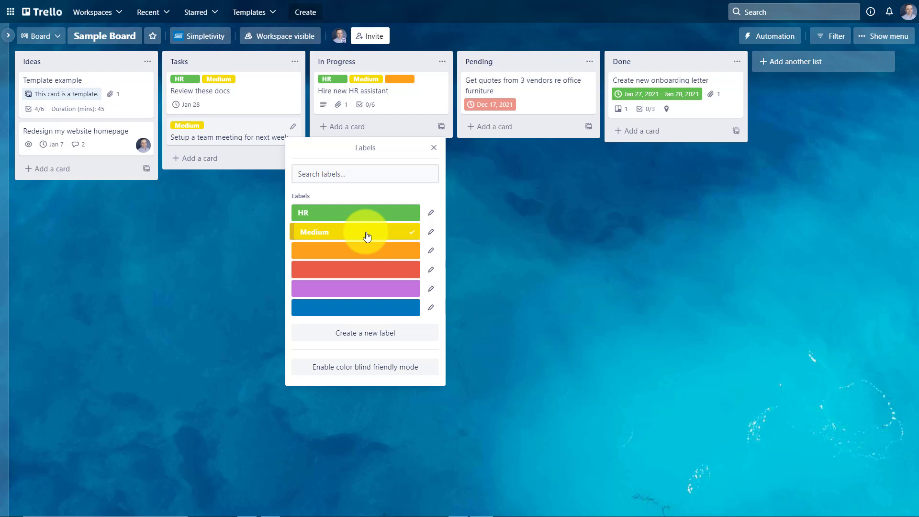
Step: Name the red label High and the orange label Medium
{"action": "left_click", "coordinate": [431, 270]}
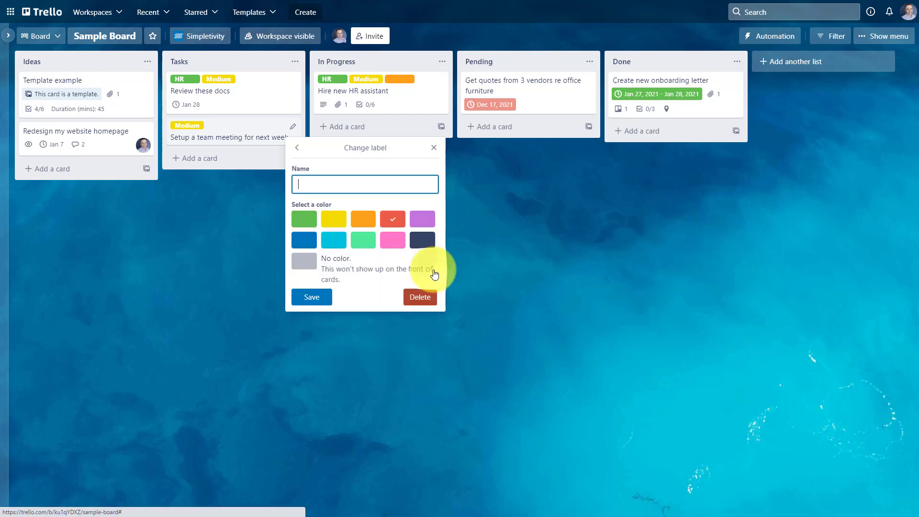
{"action": "type", "text": "HIgh"}
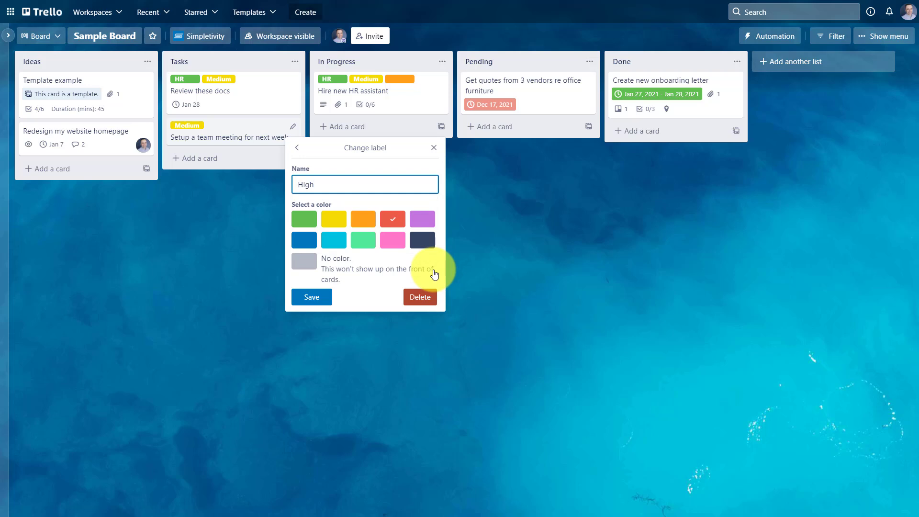
{"action": "key", "text": "BackSpace"}
{"action": "key", "text": "BackSpace"}
{"action": "key", "text": "BackSpace"}
{"action": "type", "text": "igh"}
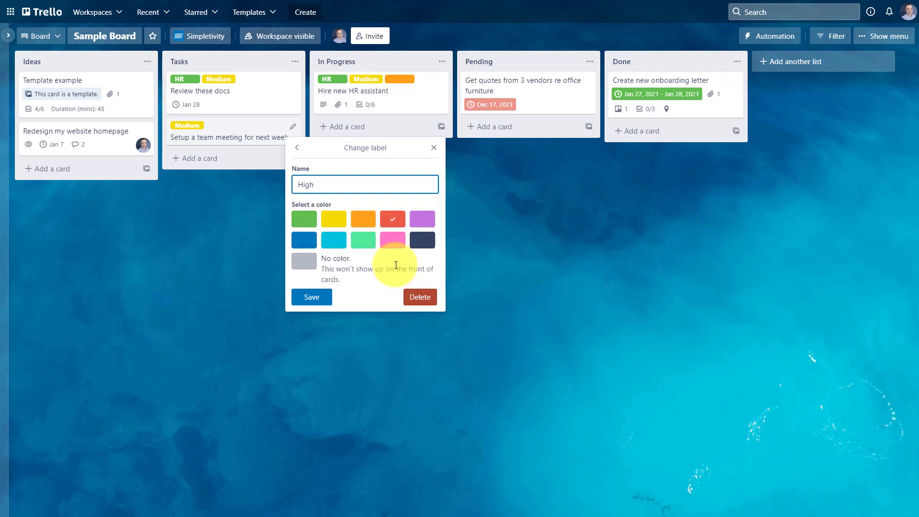
{"action": "left_click", "coordinate": [307, 298]}
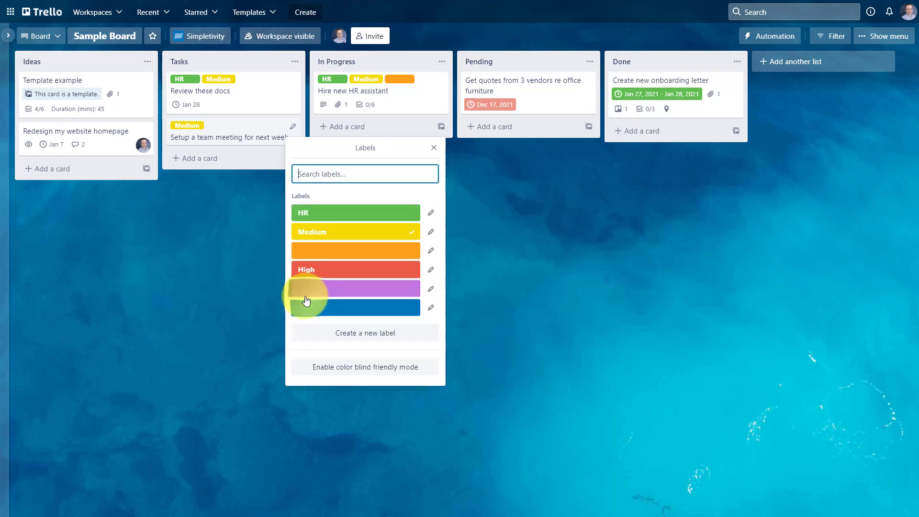
{"action": "left_click", "coordinate": [431, 251]}
{"action": "type", "text": "Medium"}
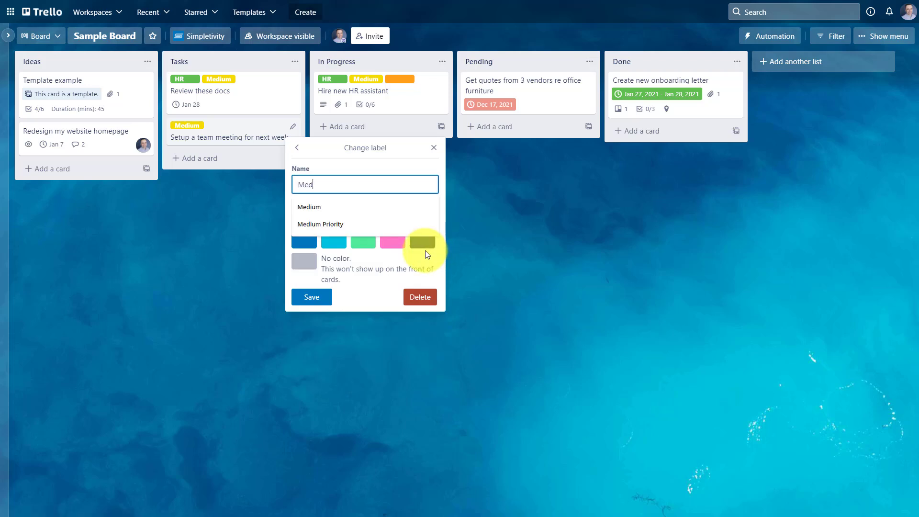
{"action": "left_click", "coordinate": [309, 297]}
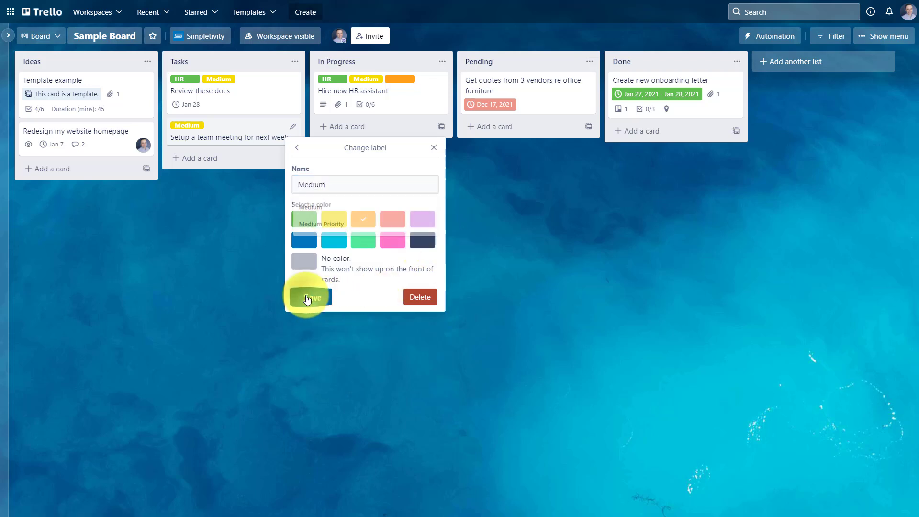
Step: Rename the yellow label from Medium to Low
{"action": "left_click", "coordinate": [431, 232]}
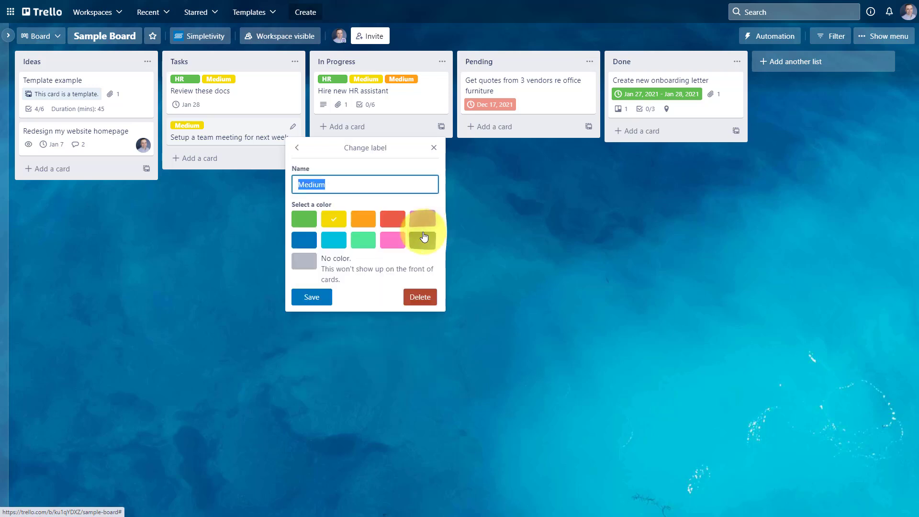
{"action": "type", "text": "LOw"}
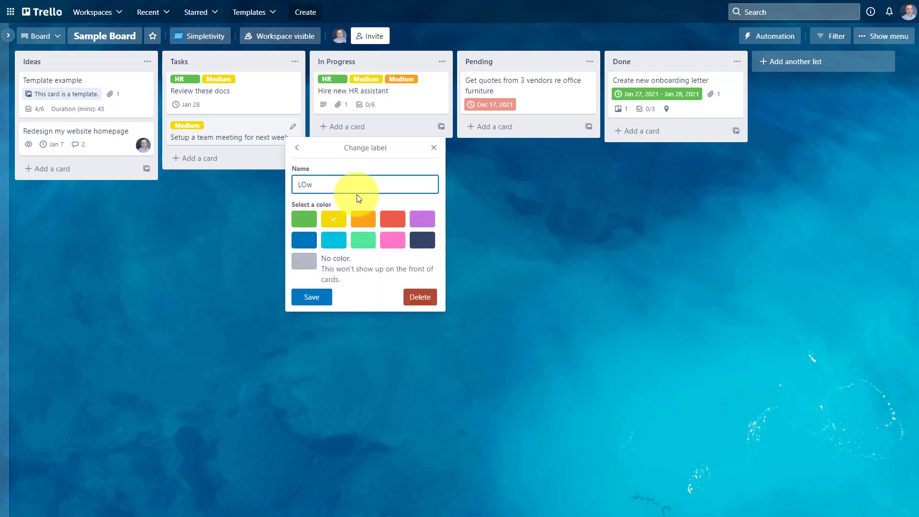
{"action": "key", "text": "BackSpace"}
{"action": "key", "text": "BackSpace"}
{"action": "type", "text": "ow"}
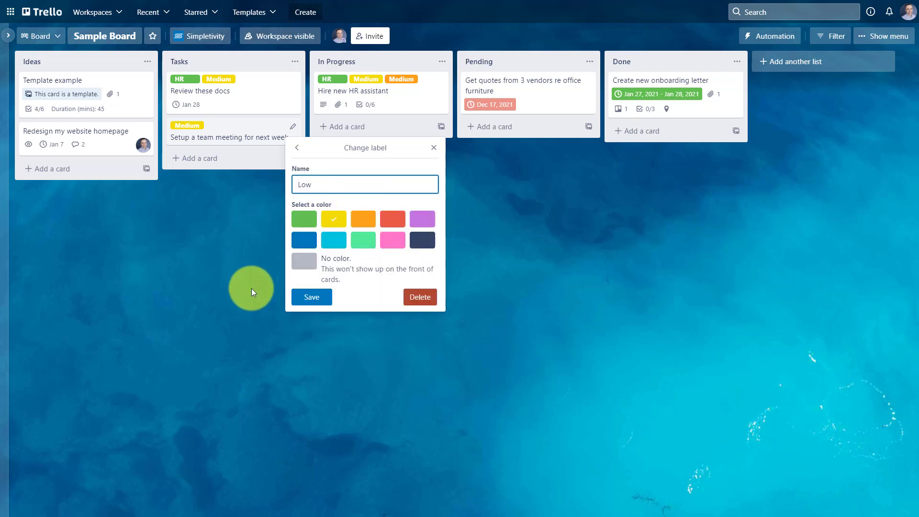
{"action": "left_click", "coordinate": [312, 297]}
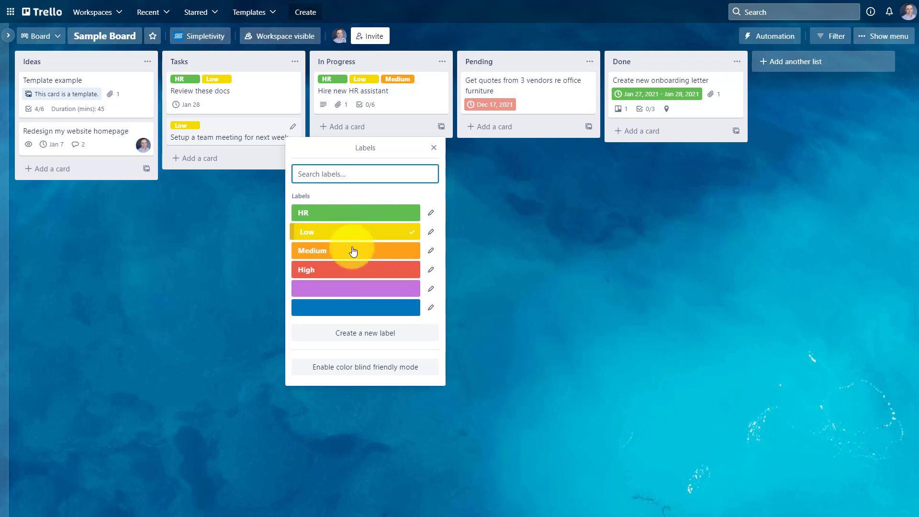
Step: Name the purple label Sales and the blue label Support
{"action": "left_click", "coordinate": [431, 289]}
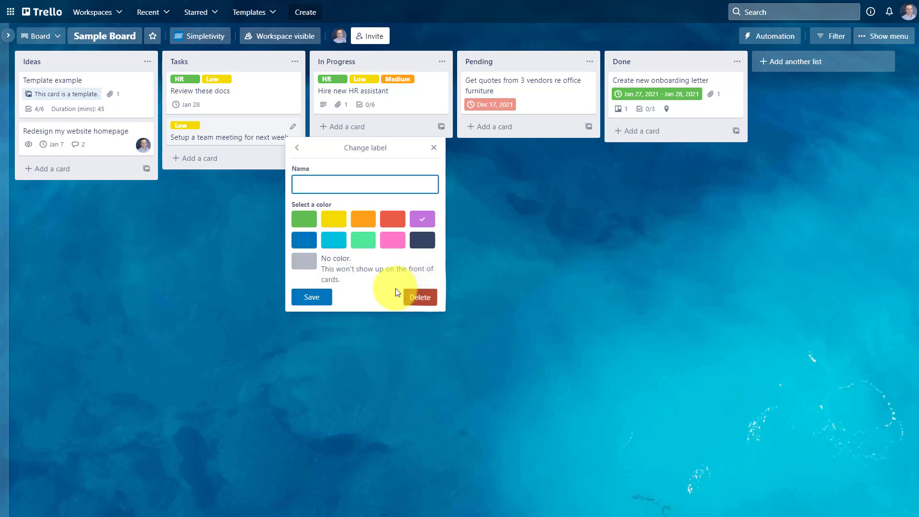
{"action": "type", "text": "Sales"}
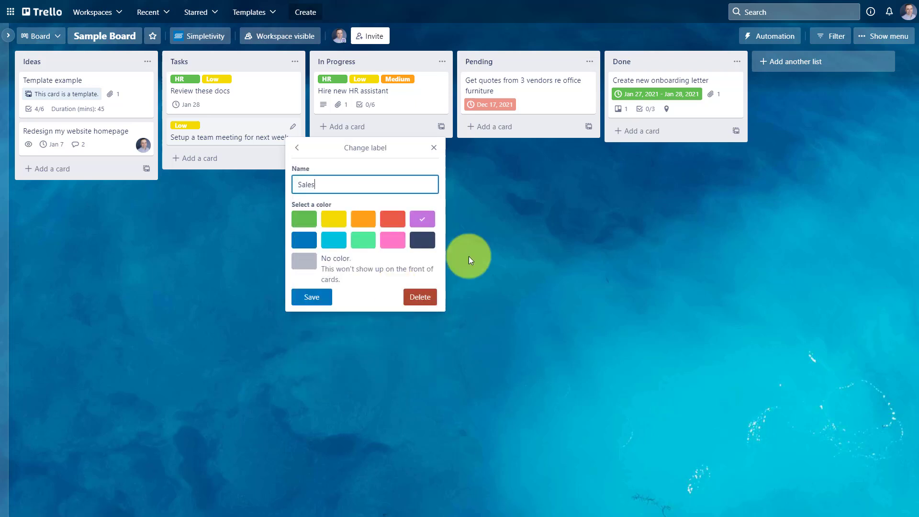
{"action": "left_click", "coordinate": [311, 297]}
{"action": "left_click", "coordinate": [431, 307]}
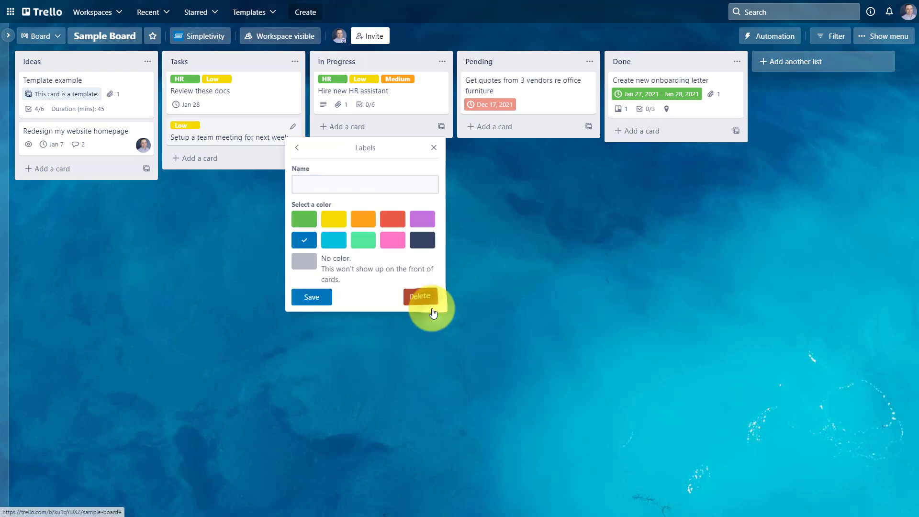
{"action": "type", "text": "Support"}
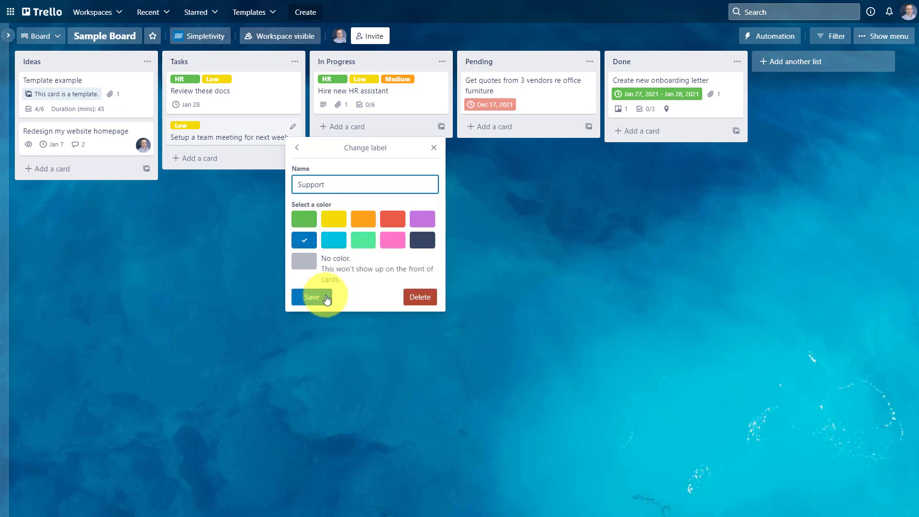
{"action": "left_click", "coordinate": [312, 297]}
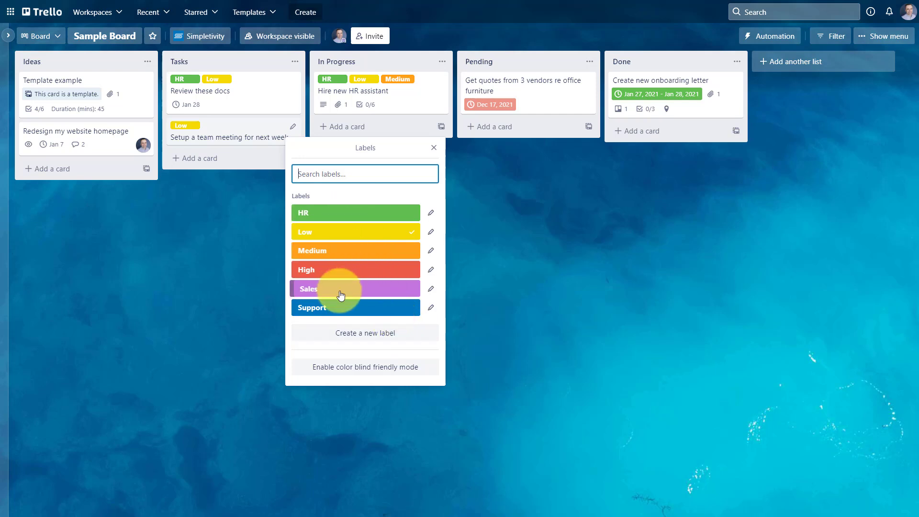
Step: Remove the Low label from the HR assistant card
{"action": "left_click", "coordinate": [434, 148]}
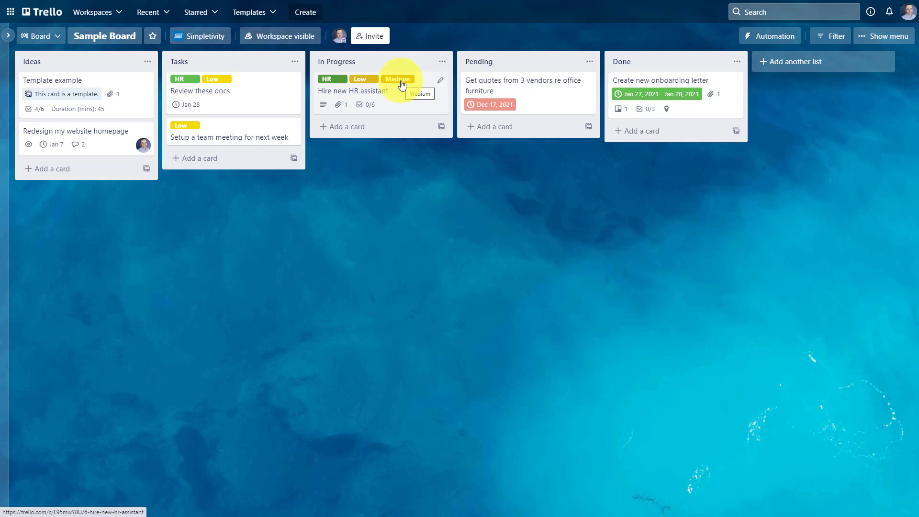
{"action": "key", "text": "l"}
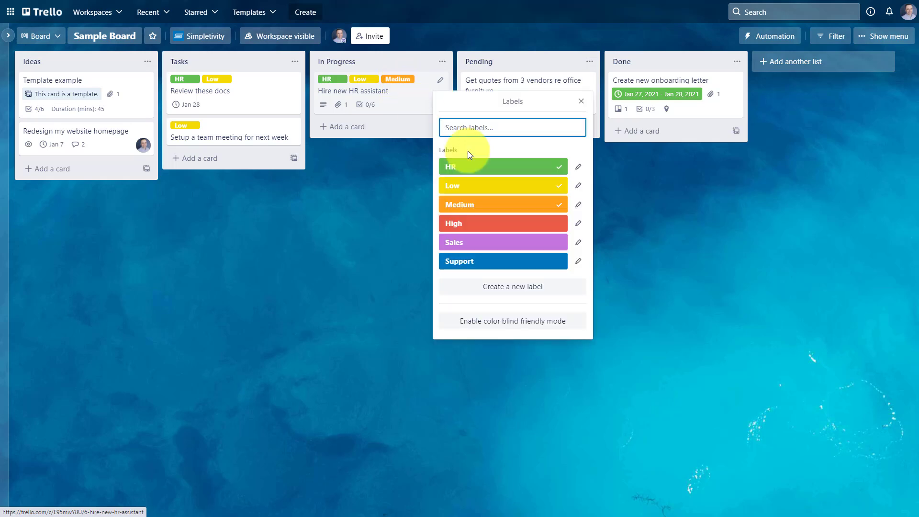
{"action": "left_click", "coordinate": [513, 185]}
{"action": "left_click", "coordinate": [581, 102]}
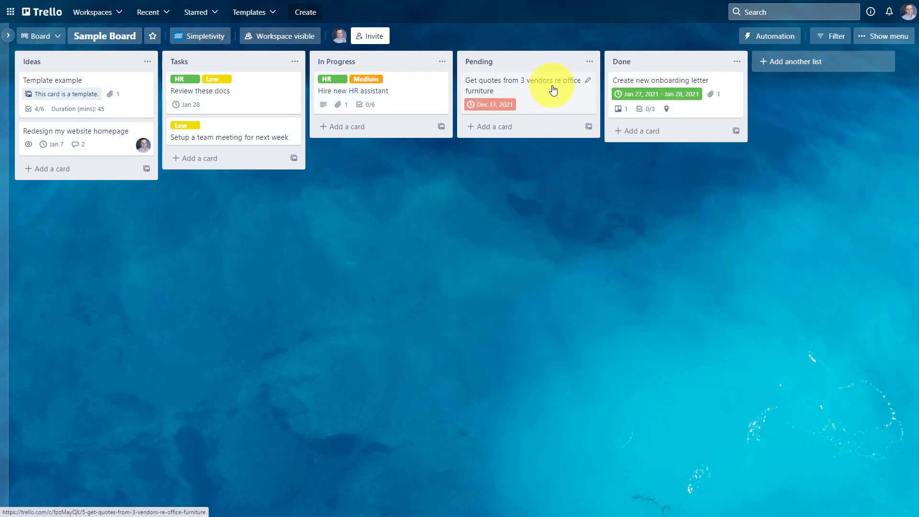
Step: Add the High and Support labels to the vendor quotes card
{"action": "key", "text": "l"}
{"action": "left_click", "coordinate": [632, 223]}
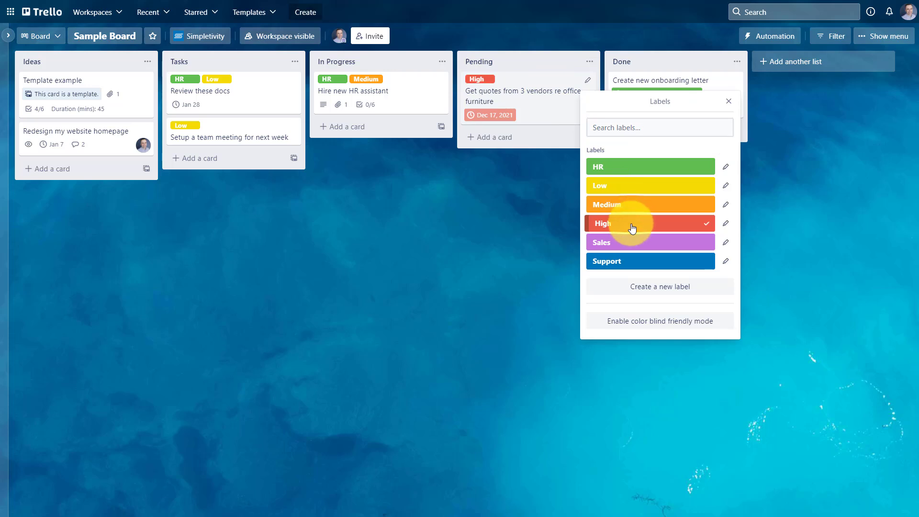
{"action": "left_click", "coordinate": [623, 261]}
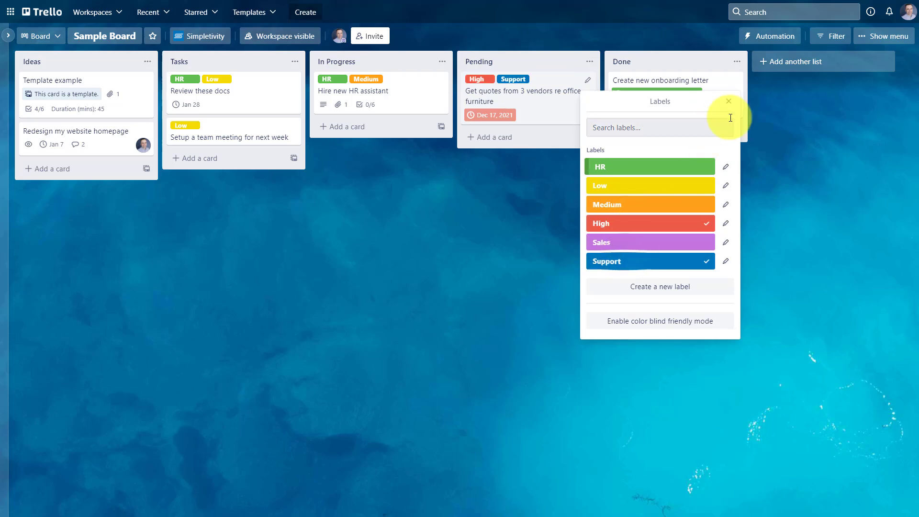
{"action": "left_click", "coordinate": [728, 102]}
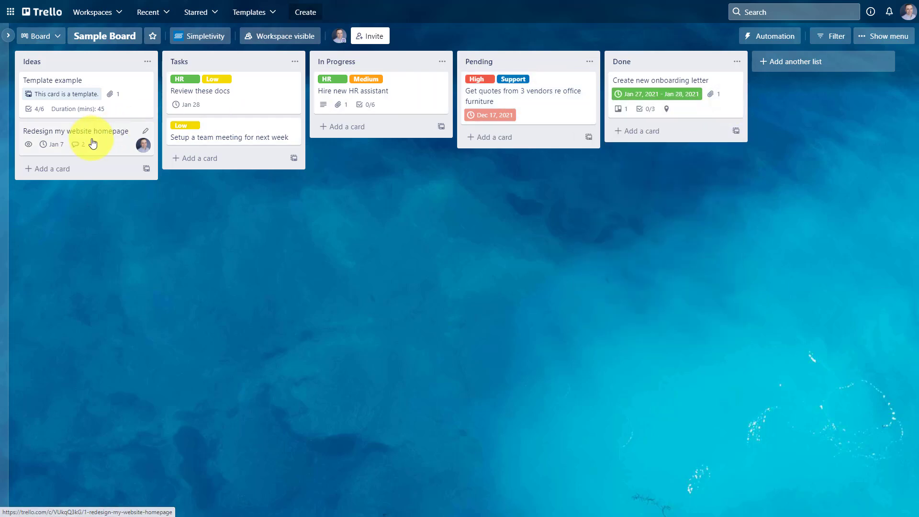
Step: Label the homepage card High and Sales, and add Sales to the team meeting card
{"action": "key", "text": "l"}
{"action": "left_click", "coordinate": [190, 274]}
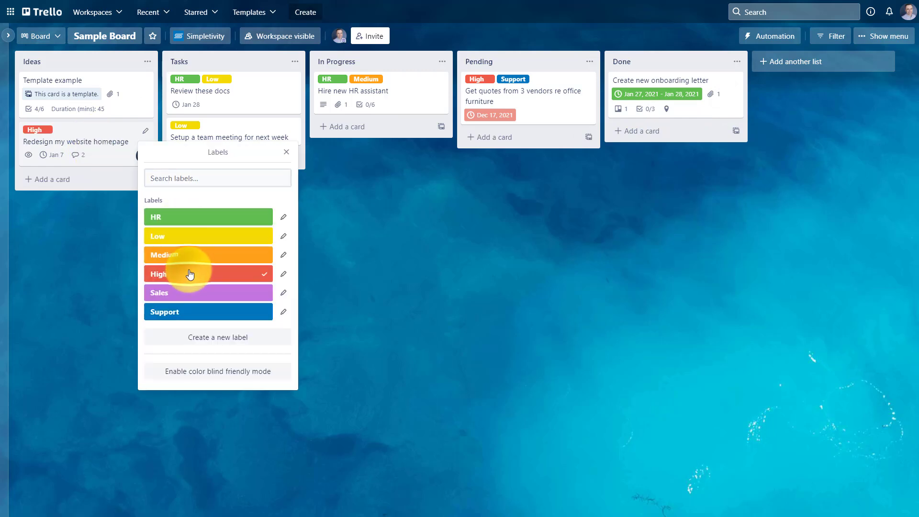
{"action": "left_click", "coordinate": [189, 294]}
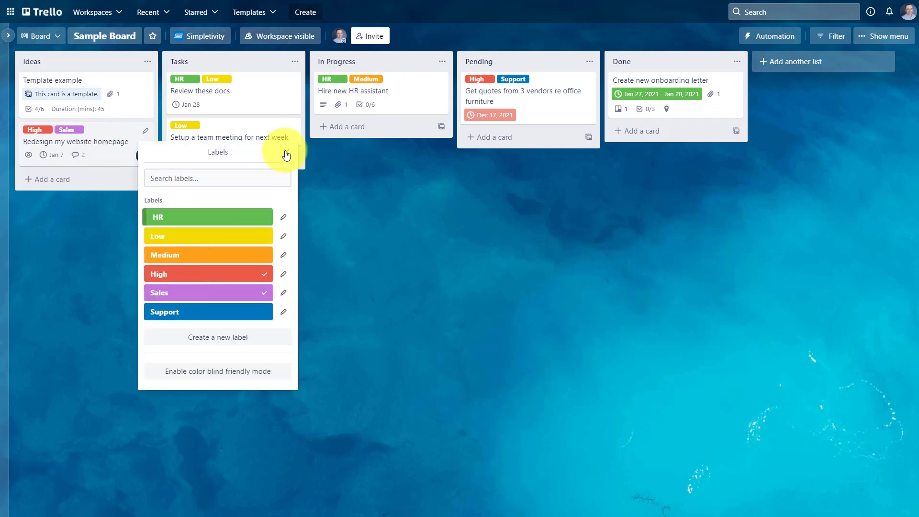
{"action": "left_click", "coordinate": [287, 155]}
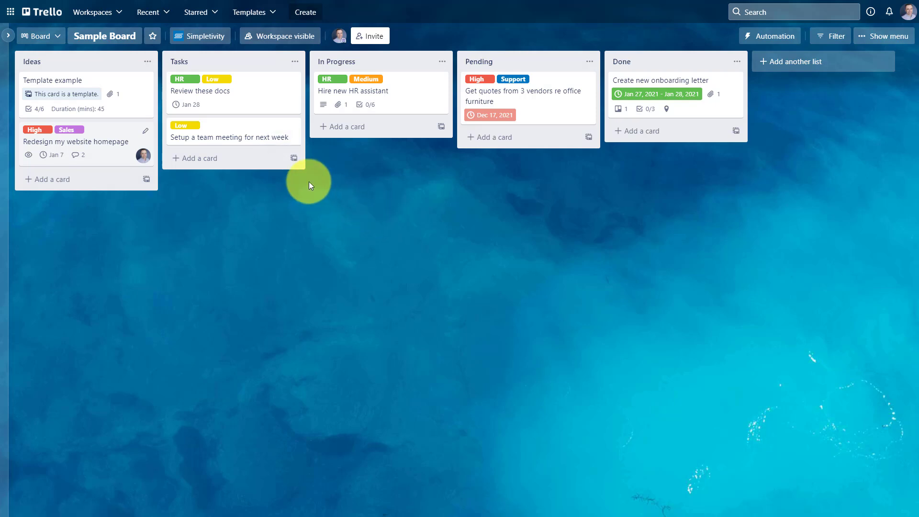
{"action": "key", "text": "l"}
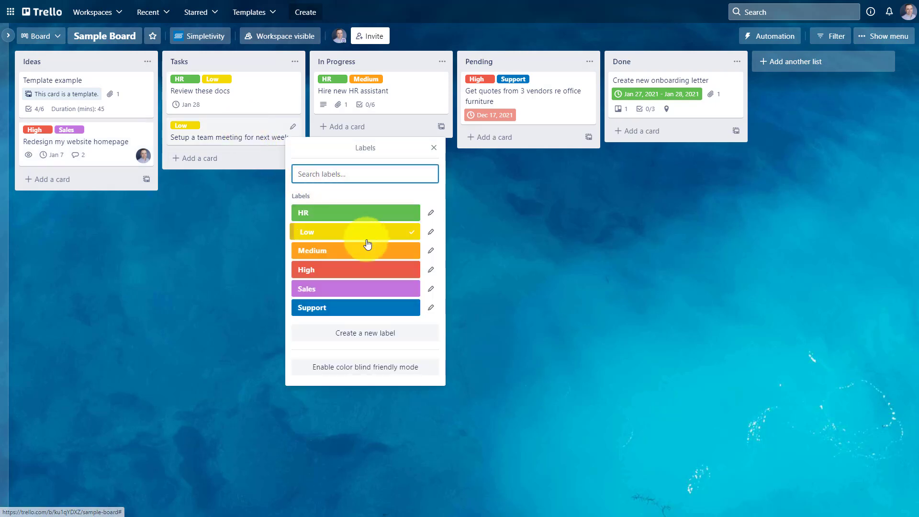
{"action": "left_click", "coordinate": [365, 289]}
{"action": "left_click", "coordinate": [435, 148]}
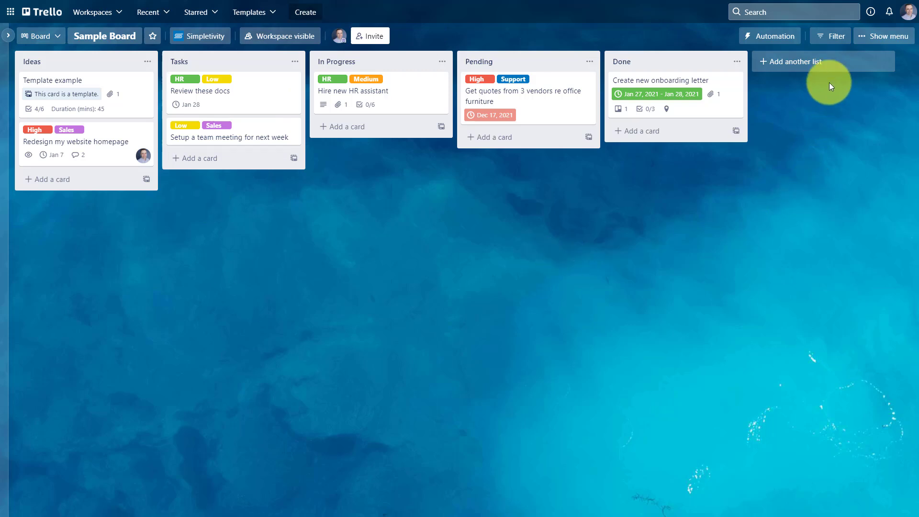
Step: Filter the board by the HR and Medium labels using Exact match
{"action": "left_click", "coordinate": [830, 38]}
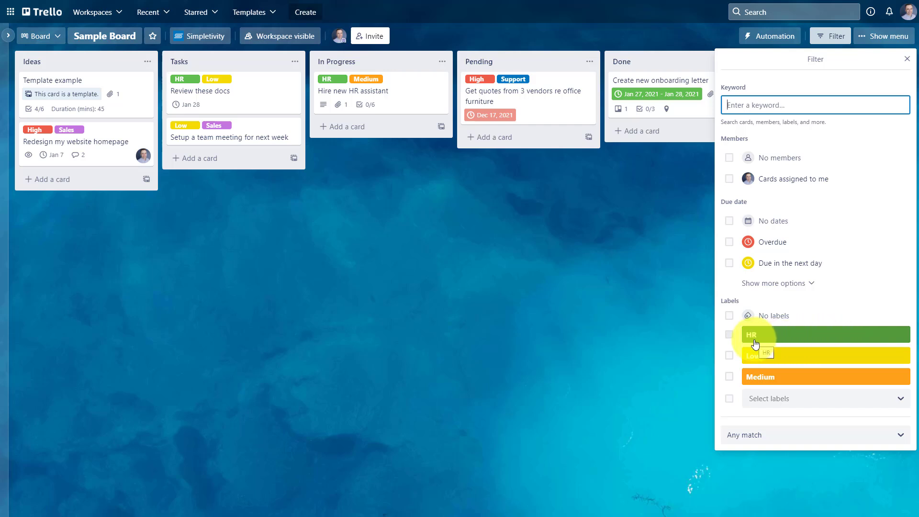
{"action": "left_click", "coordinate": [730, 336]}
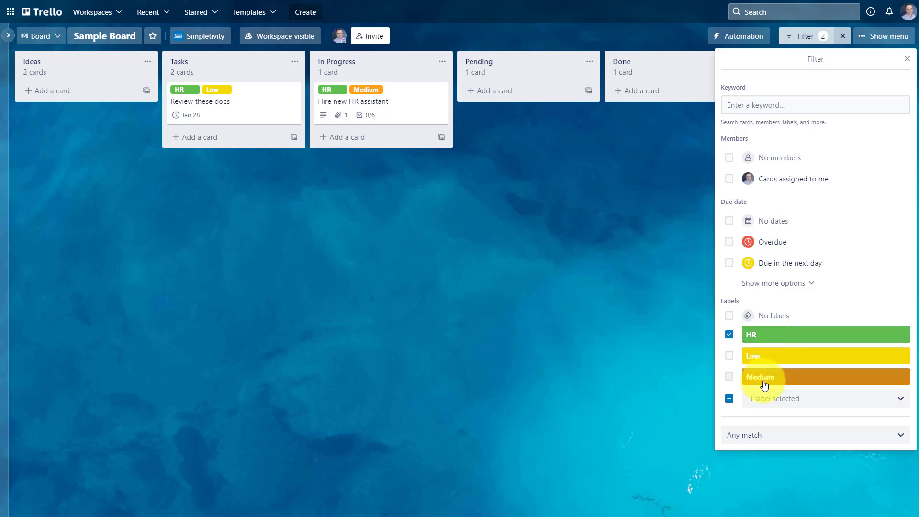
{"action": "left_click", "coordinate": [730, 377]}
{"action": "left_click", "coordinate": [763, 433]}
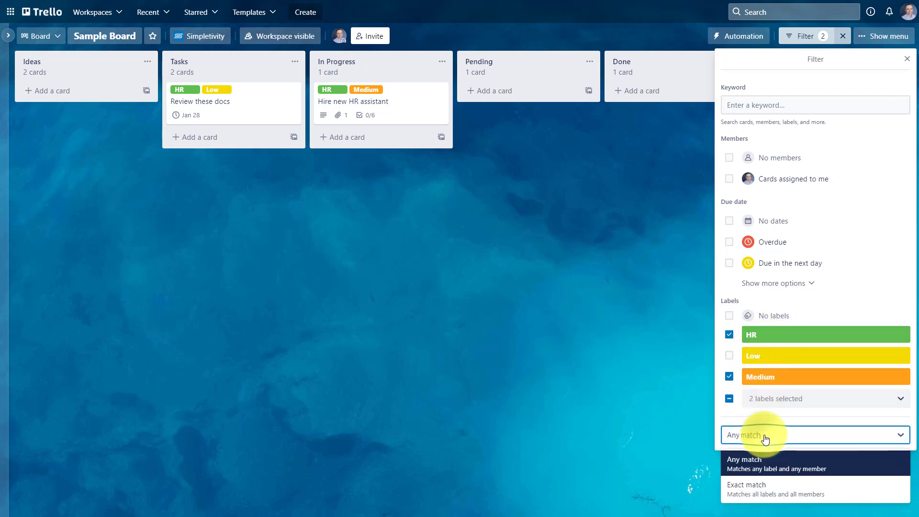
{"action": "left_click", "coordinate": [769, 489]}
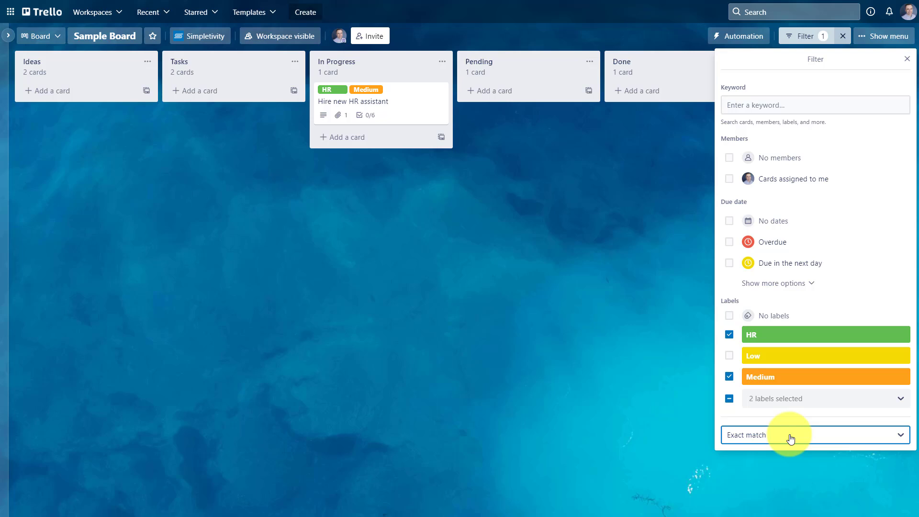
Step: Clear the filter, collapse labels to colour bars, and open the team meeting card
{"action": "left_click", "coordinate": [844, 37]}
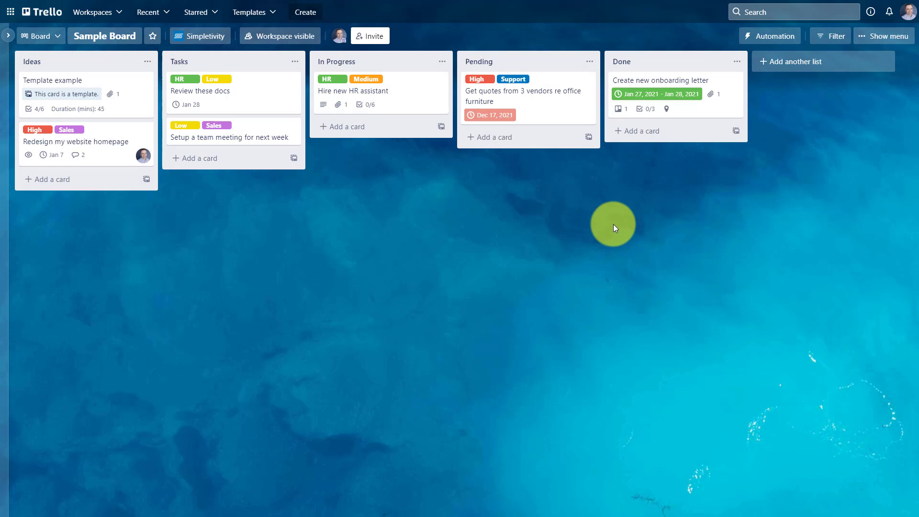
{"action": "key", "text": ";"}
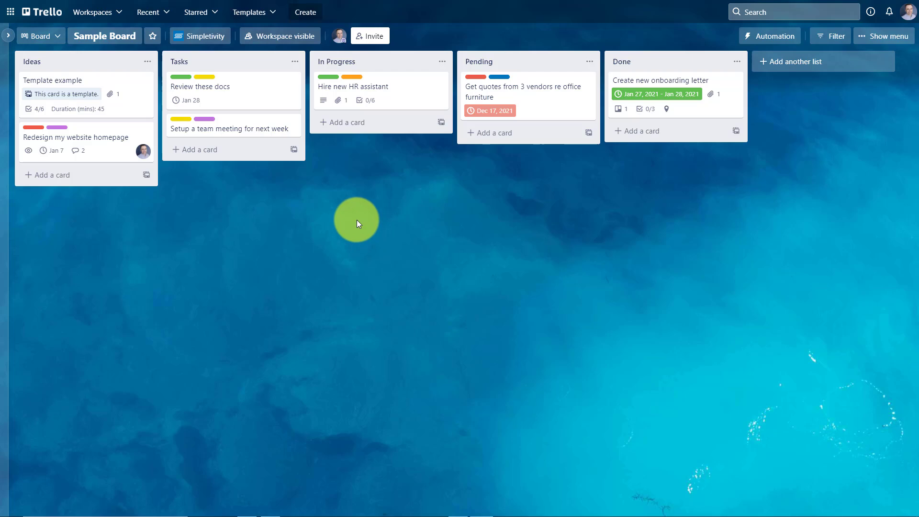
{"action": "left_click", "coordinate": [240, 128]}
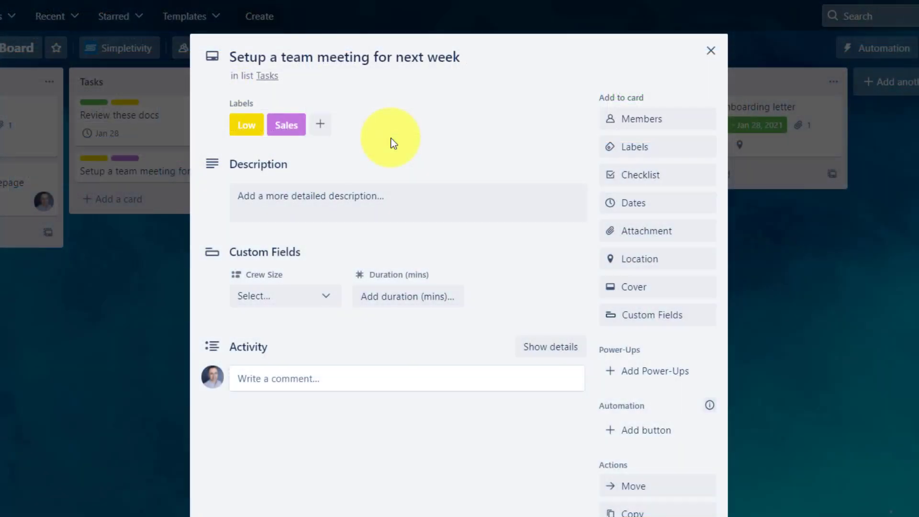
Step: Give the team meeting card a red cover and move it to the Pending list
{"action": "left_click", "coordinate": [653, 298]}
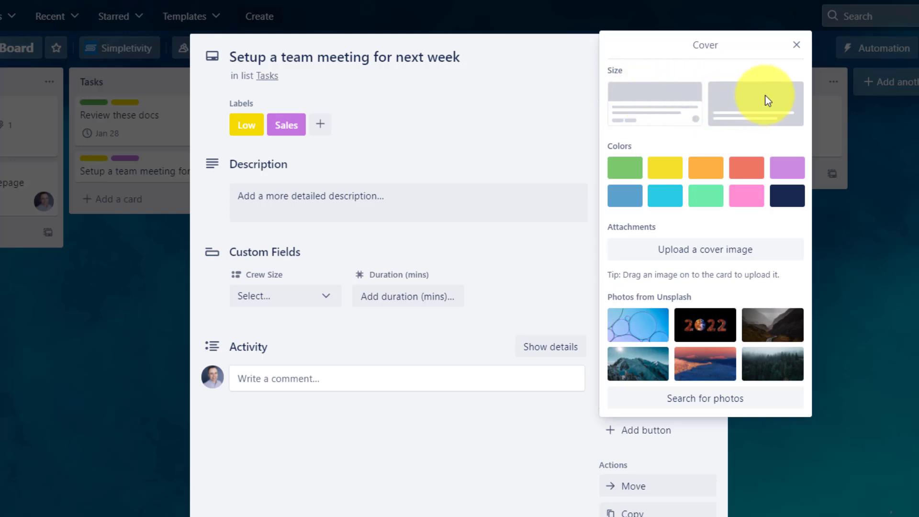
{"action": "left_click", "coordinate": [739, 174]}
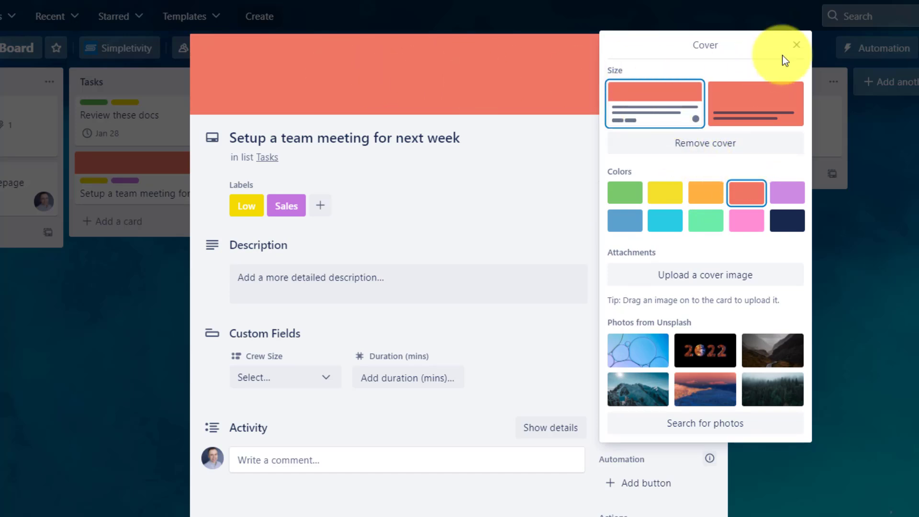
{"action": "left_click", "coordinate": [797, 44]}
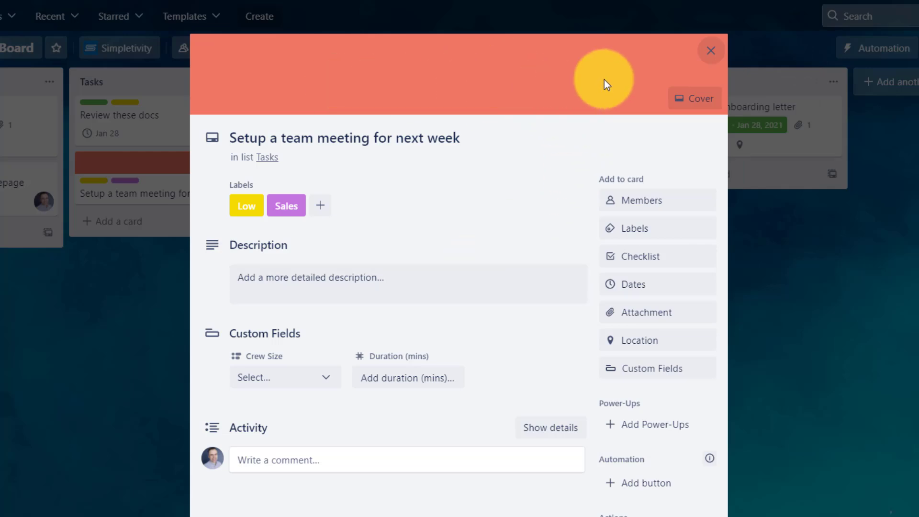
{"action": "left_click", "coordinate": [712, 53]}
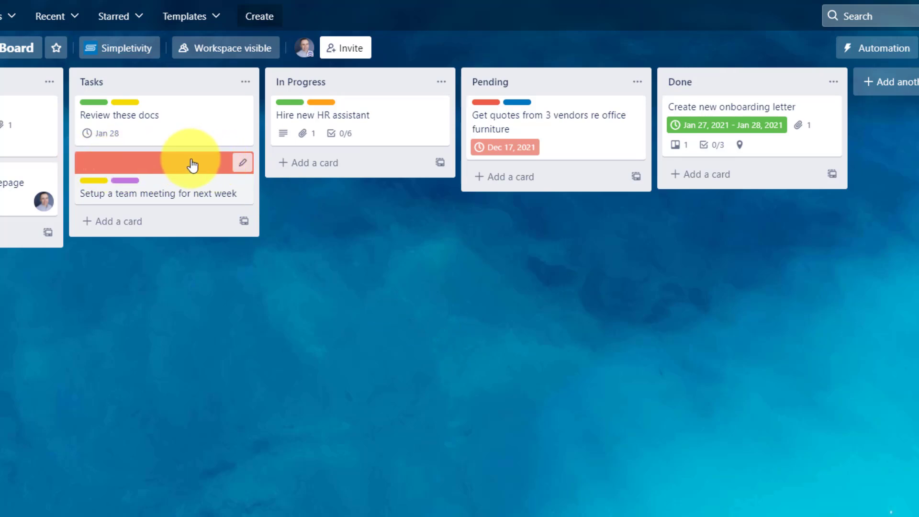
{"action": "left_click", "coordinate": [238, 355]}
{"action": "left_click_drag", "start_coordinate": [175, 181], "coordinate": [556, 125]}
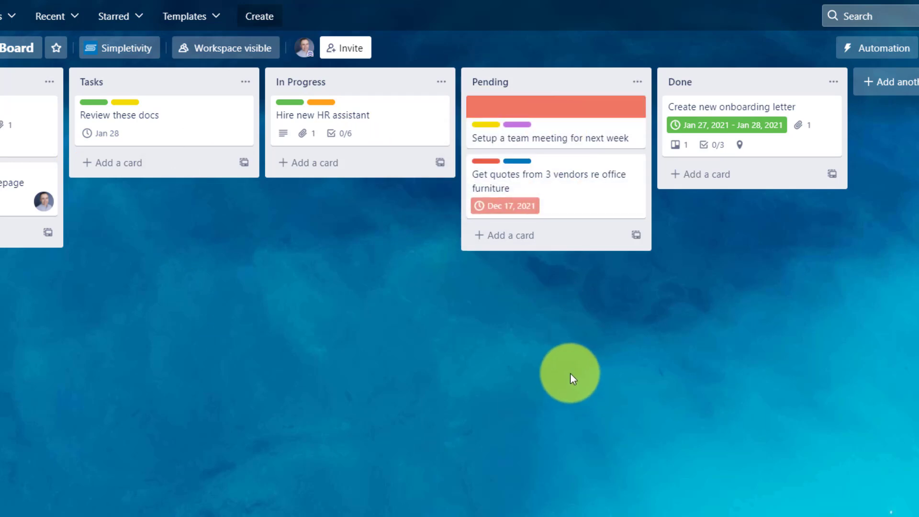
Step: Make the meeting card's red cover full-size and place it atop In Progress
{"action": "left_click", "coordinate": [581, 114]}
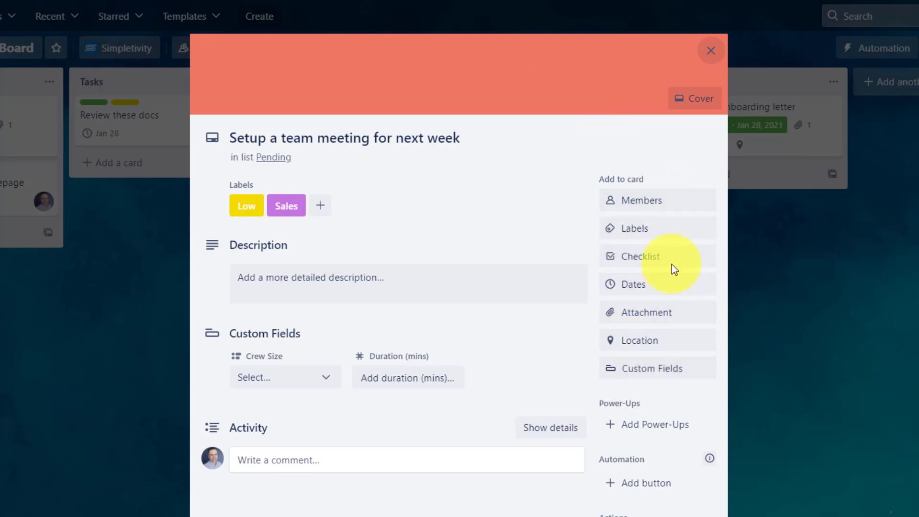
{"action": "left_click", "coordinate": [698, 103]}
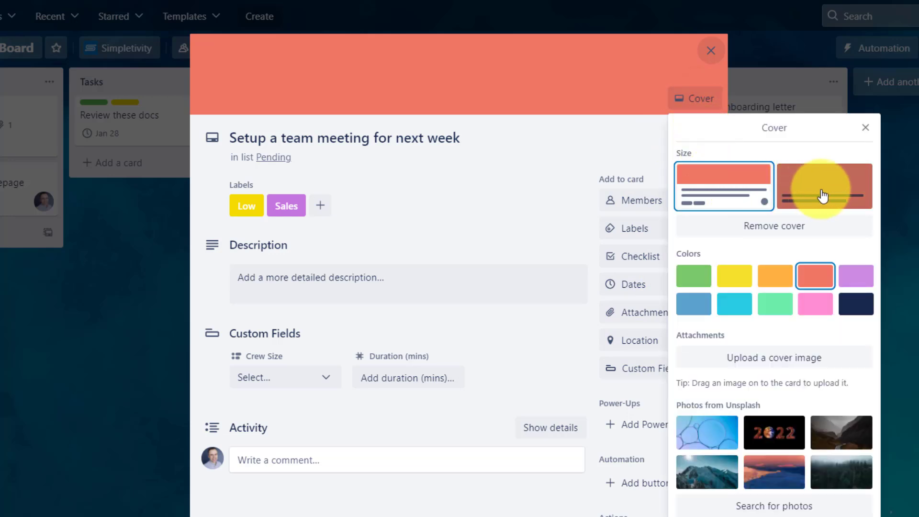
{"action": "left_click", "coordinate": [827, 183]}
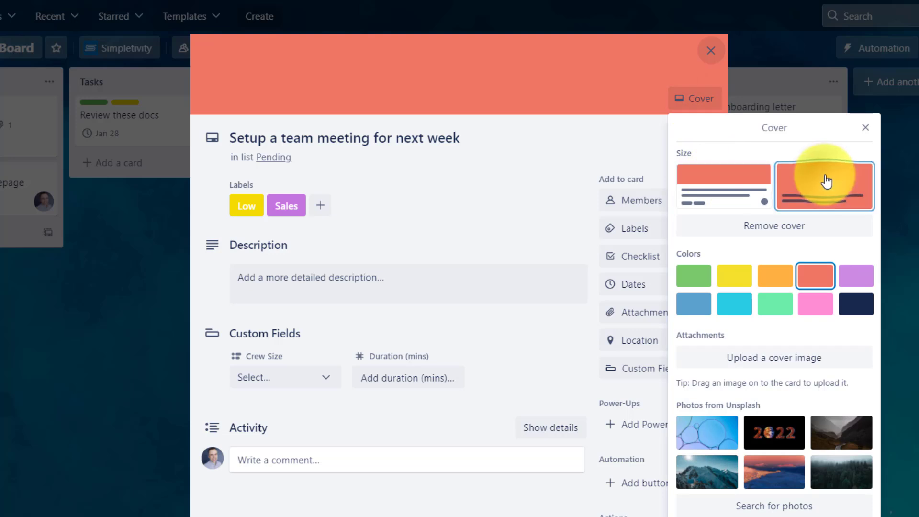
{"action": "left_click", "coordinate": [865, 128]}
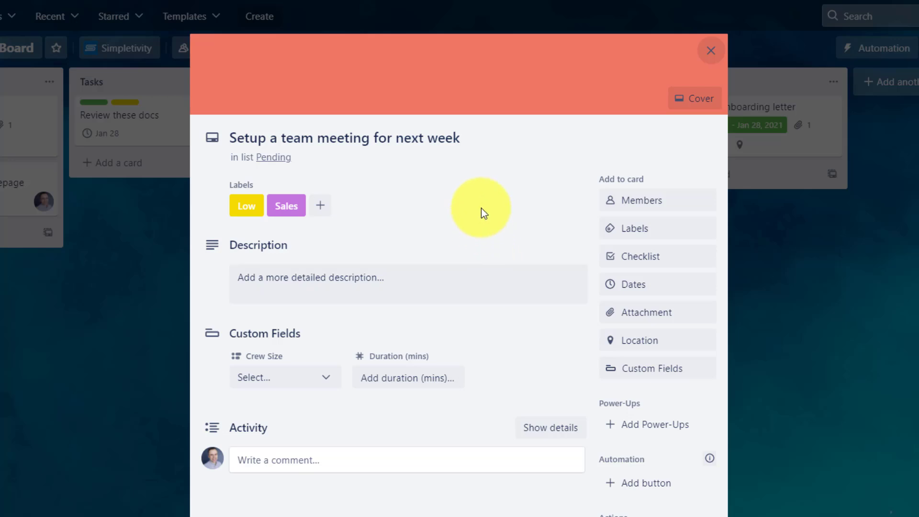
{"action": "left_click", "coordinate": [712, 51]}
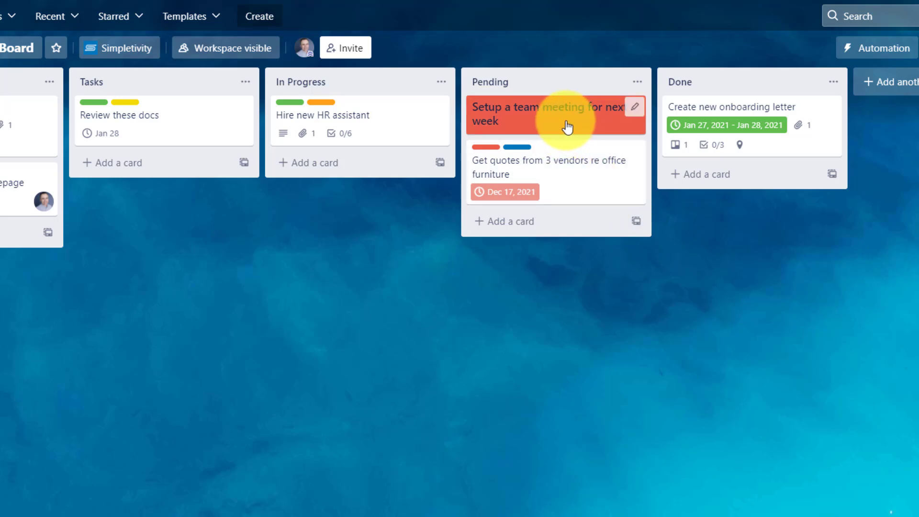
{"action": "left_click_drag", "start_coordinate": [567, 123], "coordinate": [379, 184]}
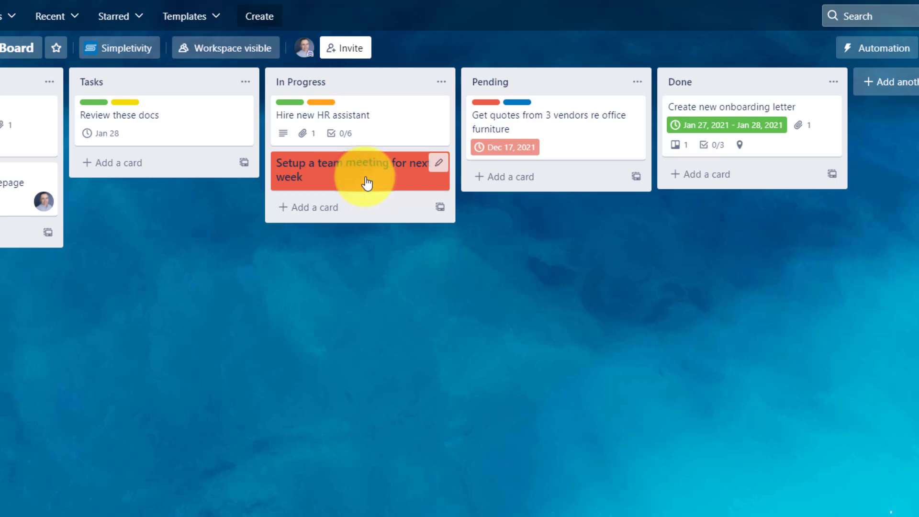
{"action": "left_click_drag", "start_coordinate": [365, 183], "coordinate": [367, 133]}
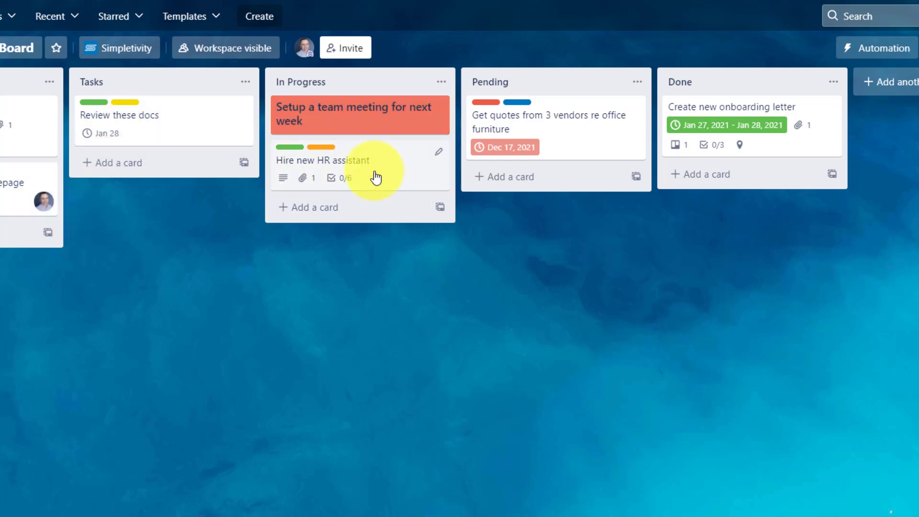
Step: Swap the meeting card's red cover for the first Unsplash blue bubbles photo
{"action": "left_click", "coordinate": [384, 123]}
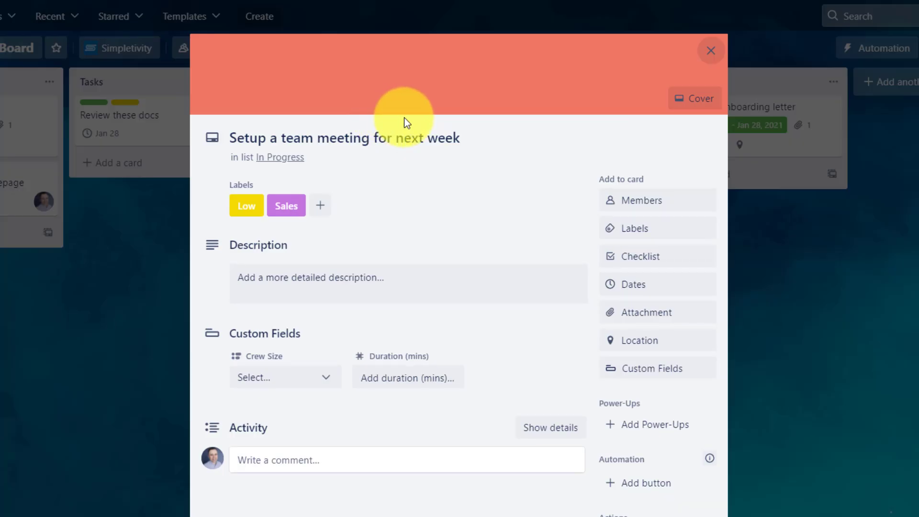
{"action": "left_click", "coordinate": [693, 101]}
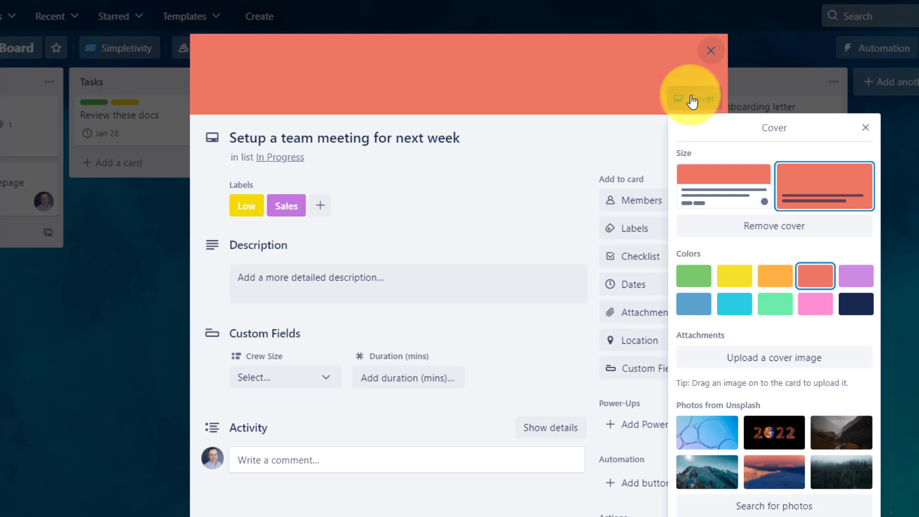
{"action": "left_click", "coordinate": [781, 234]}
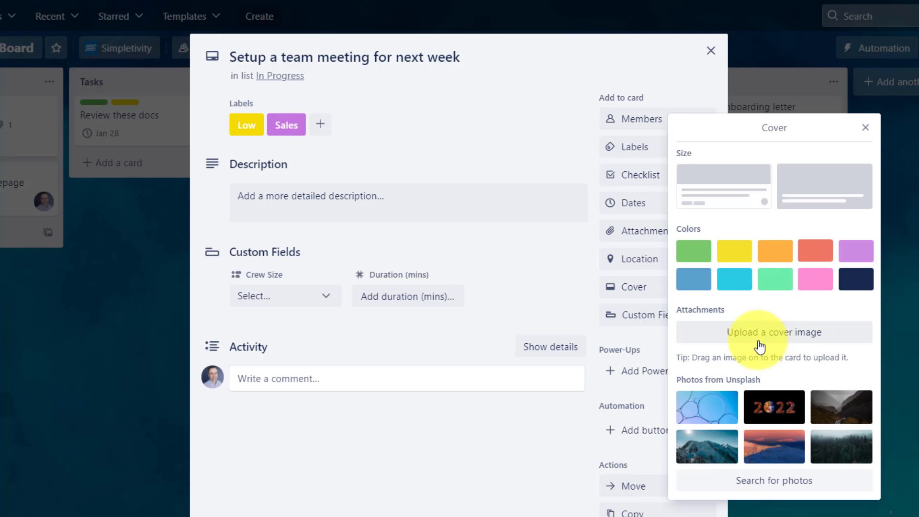
{"action": "left_click", "coordinate": [706, 410]}
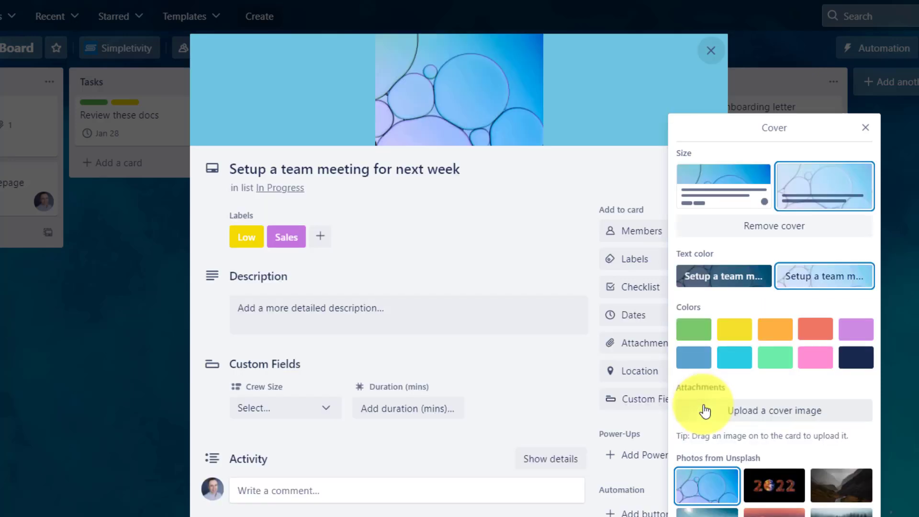
{"action": "left_click", "coordinate": [866, 128]}
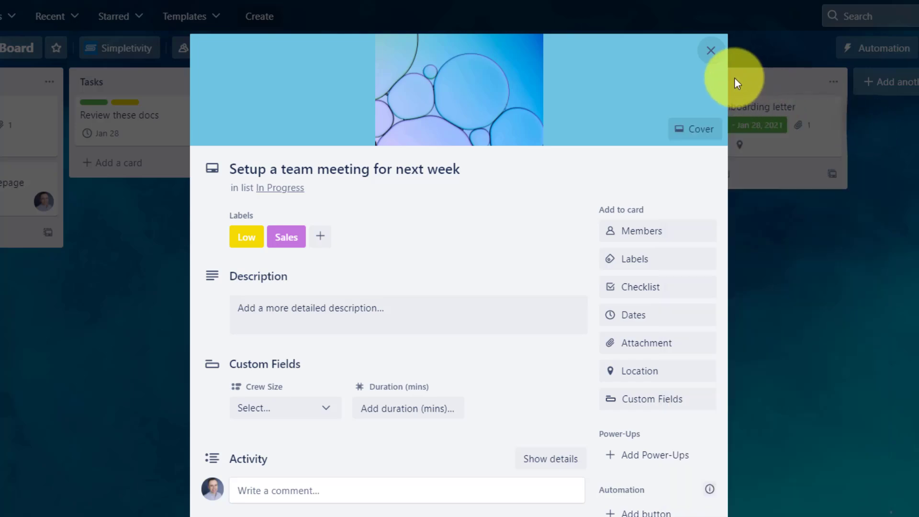
{"action": "left_click", "coordinate": [710, 51]}
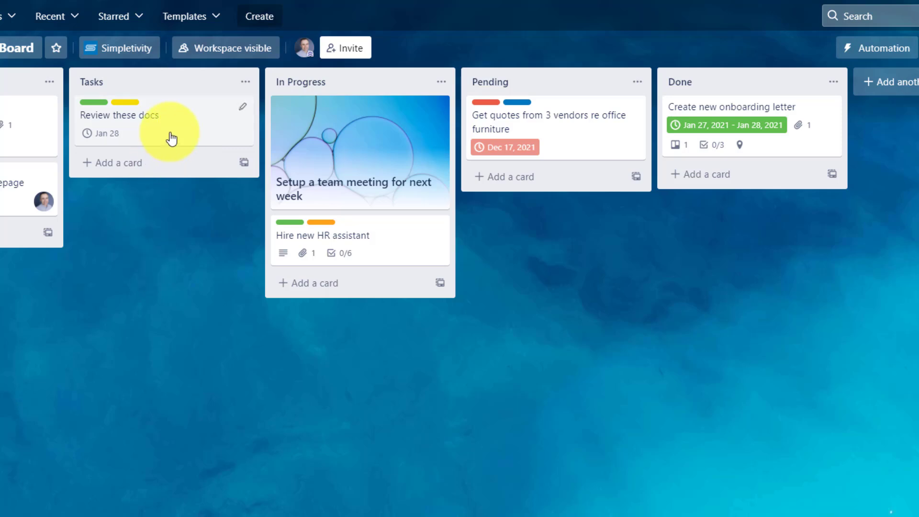
Step: Create a colourless 'Special' label and tick it on the Review these docs card
{"action": "key", "text": "l"}
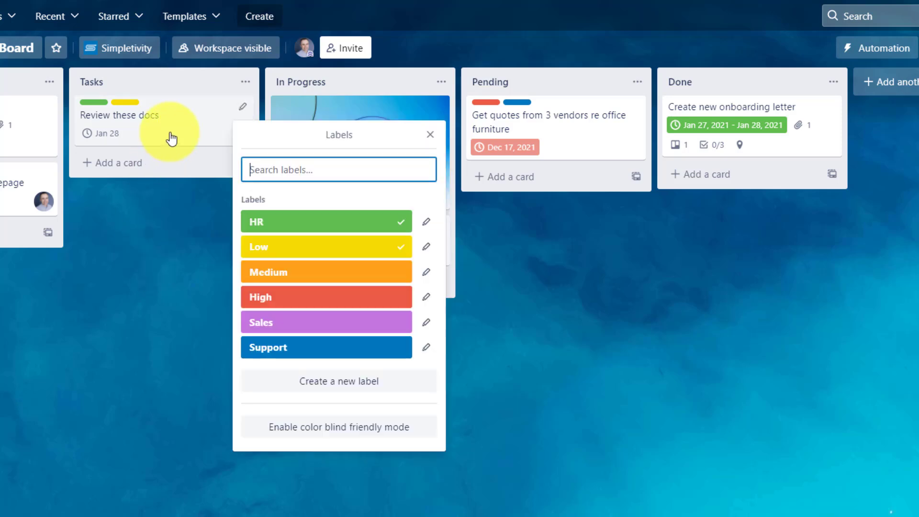
{"action": "left_click", "coordinate": [346, 386]}
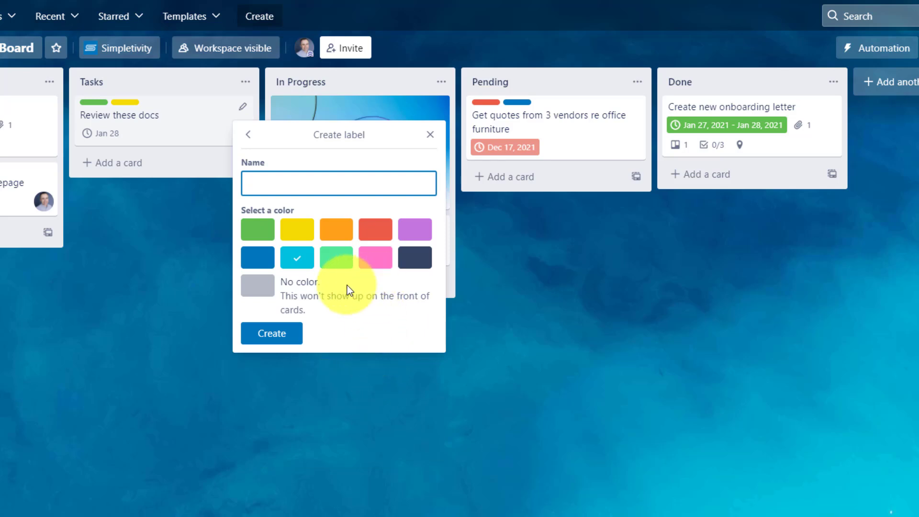
{"action": "left_click", "coordinate": [266, 293]}
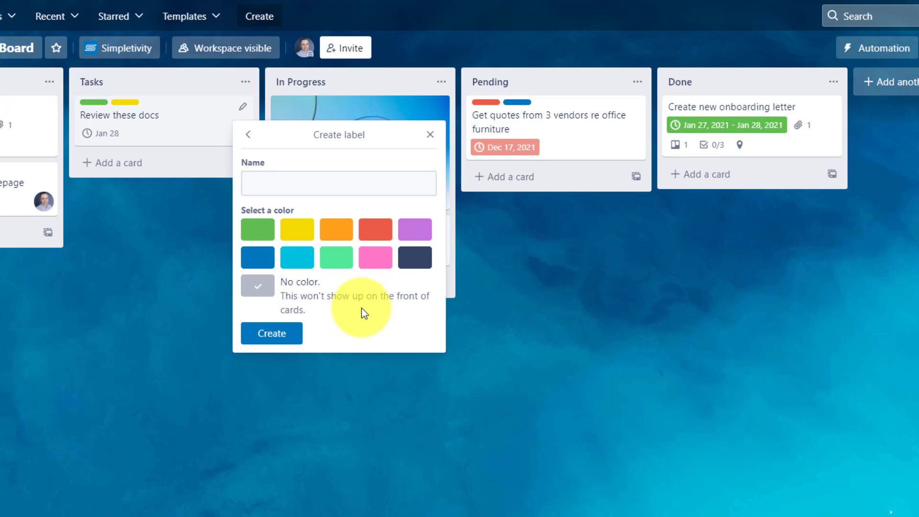
{"action": "left_click", "coordinate": [281, 182]}
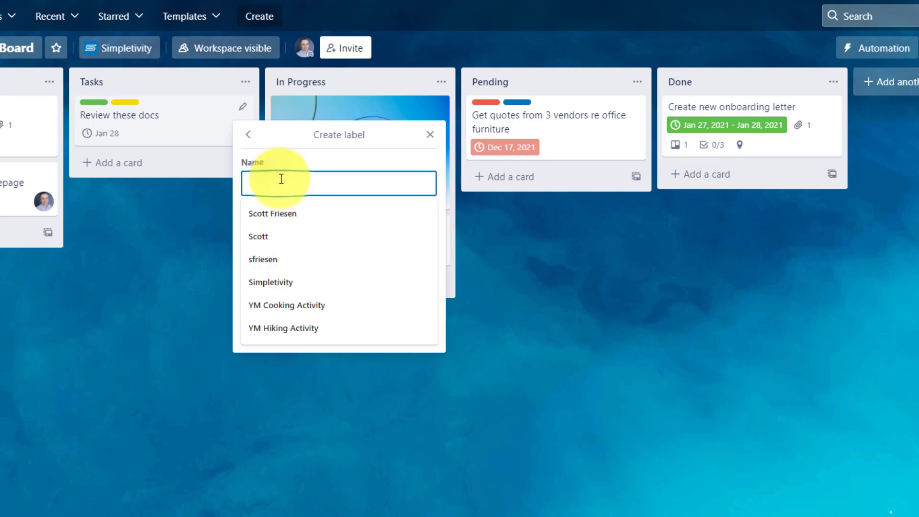
{"action": "type", "text": "Special"}
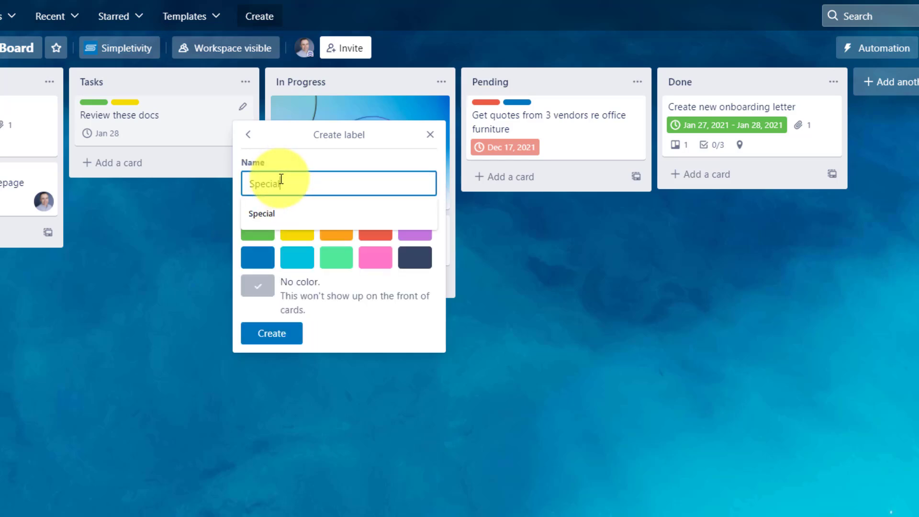
{"action": "left_click", "coordinate": [275, 332]}
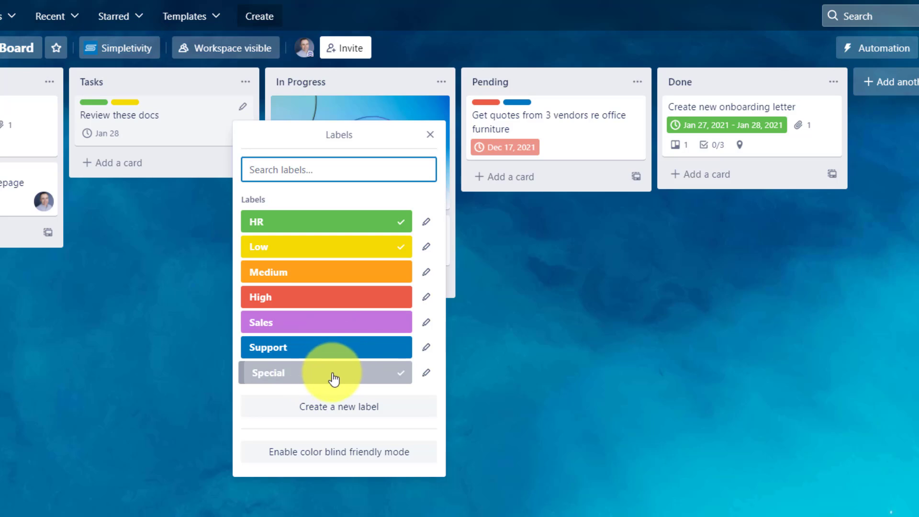
Step: Check Review these docs' labels, then add Special to the vendor quotes card
{"action": "left_click", "coordinate": [431, 136]}
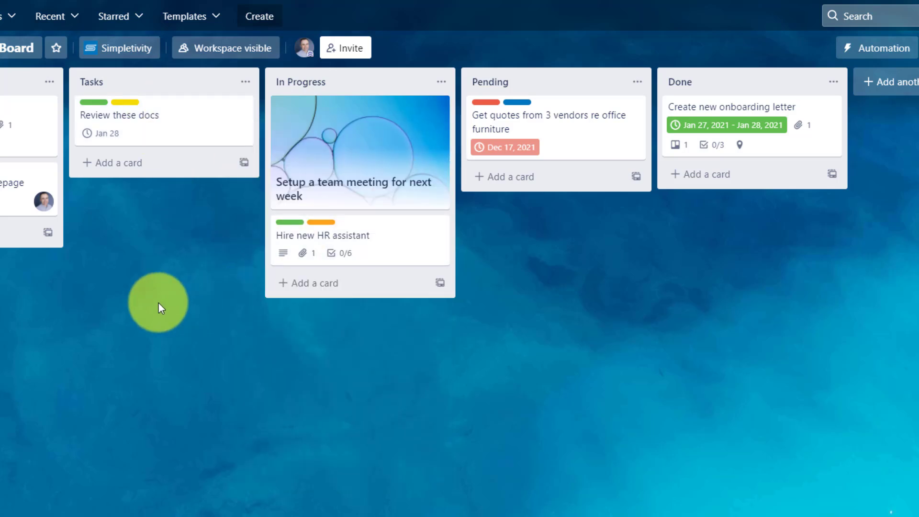
{"action": "left_click", "coordinate": [182, 116]}
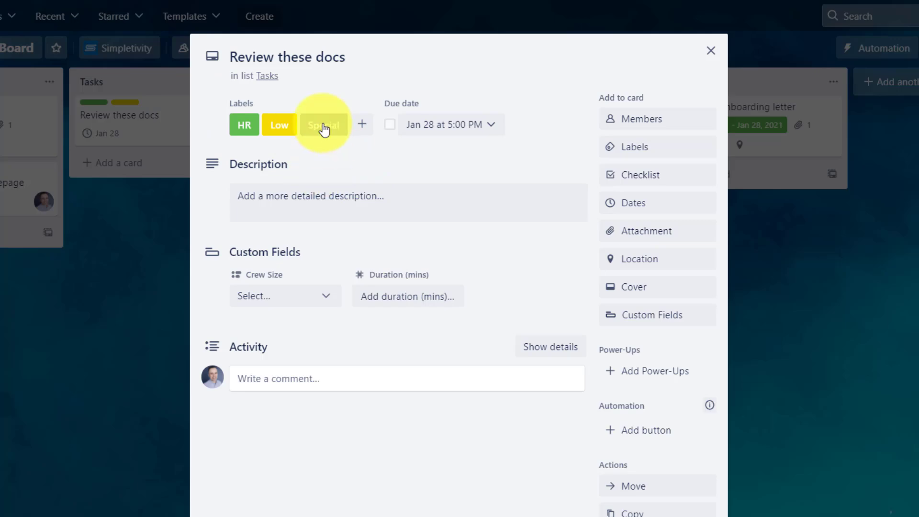
{"action": "left_click", "coordinate": [712, 54]}
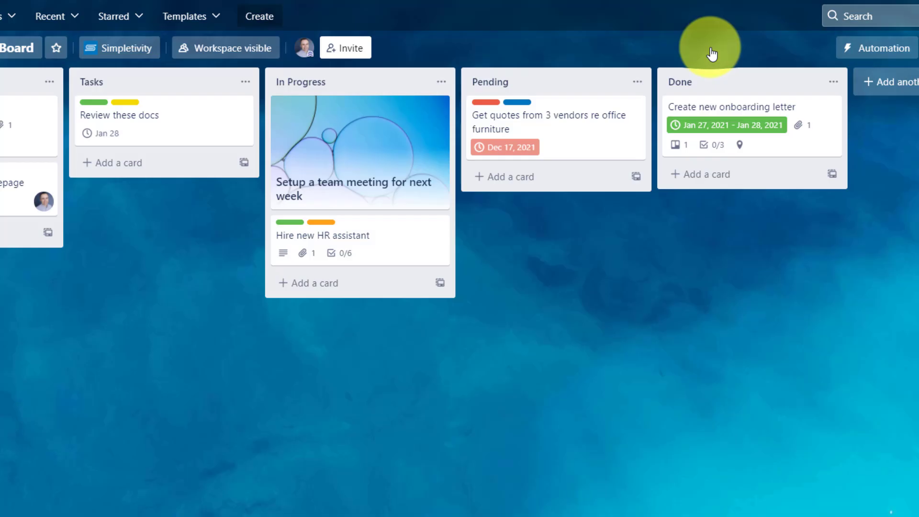
{"action": "left_click", "coordinate": [578, 128]}
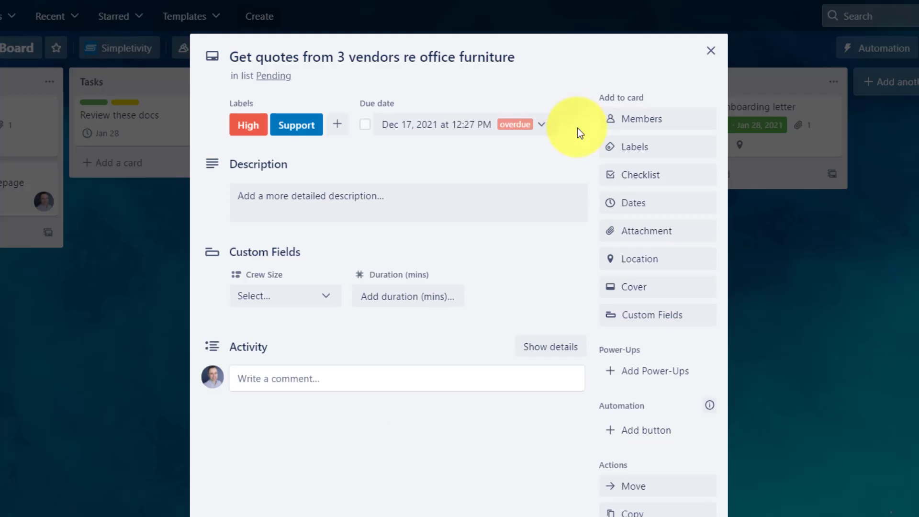
{"action": "left_click", "coordinate": [642, 152]}
{"action": "left_click", "coordinate": [680, 415]}
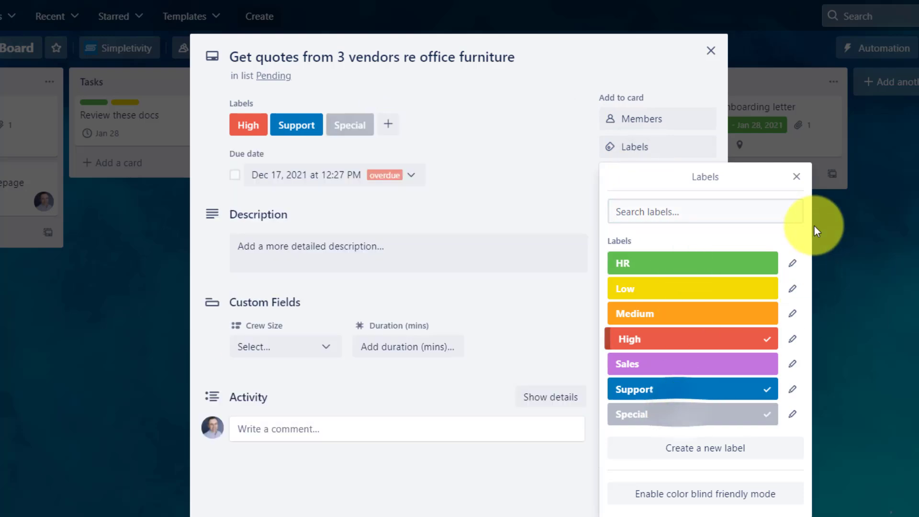
{"action": "left_click", "coordinate": [795, 175]}
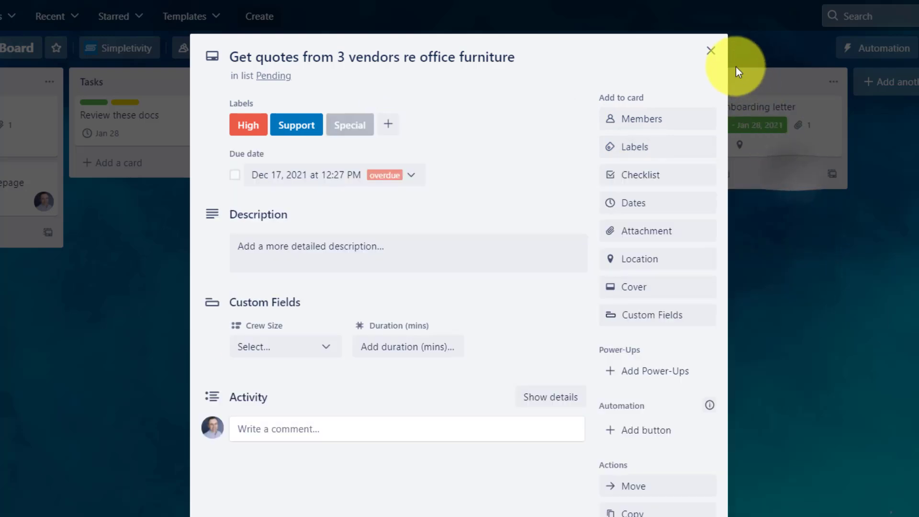
{"action": "left_click", "coordinate": [713, 53]}
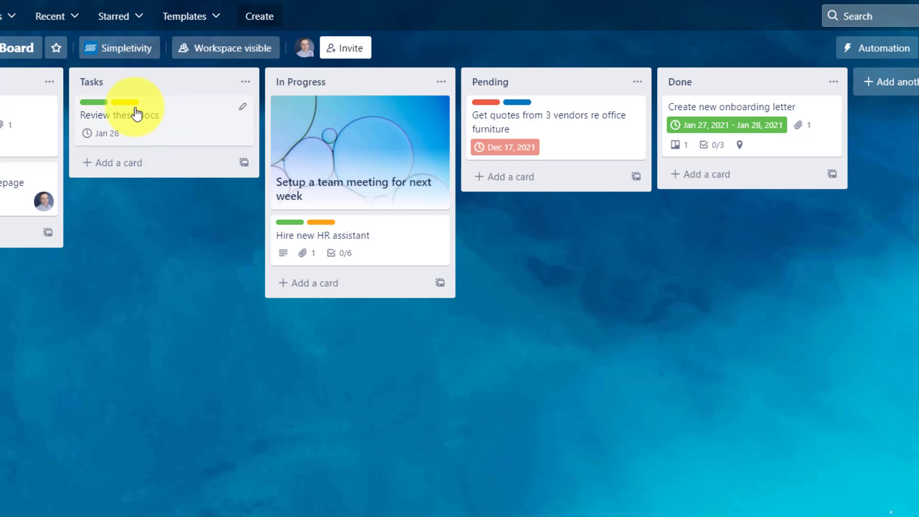
{"action": "mouse_move", "coordinate": [127, 109]}
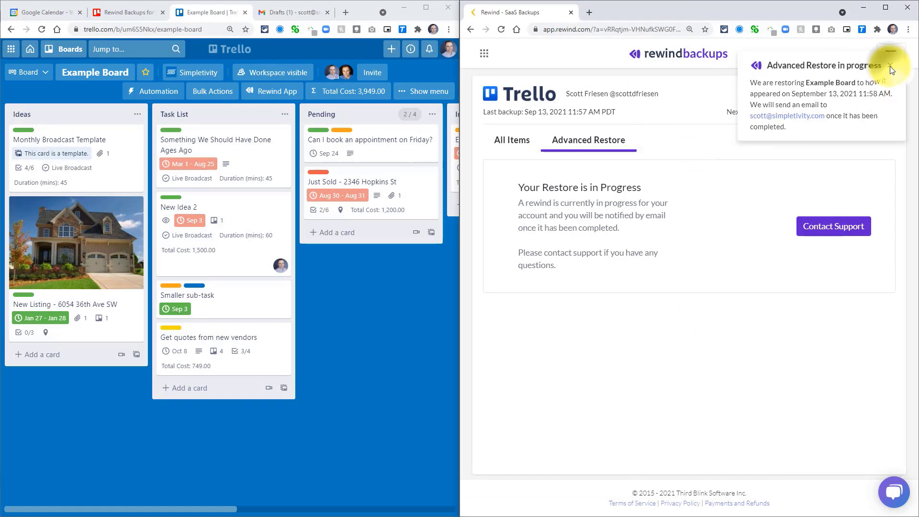
Step: Close the 'Advanced Restore in progress' notice in Rewind Backups
{"action": "left_click", "coordinate": [889, 66]}
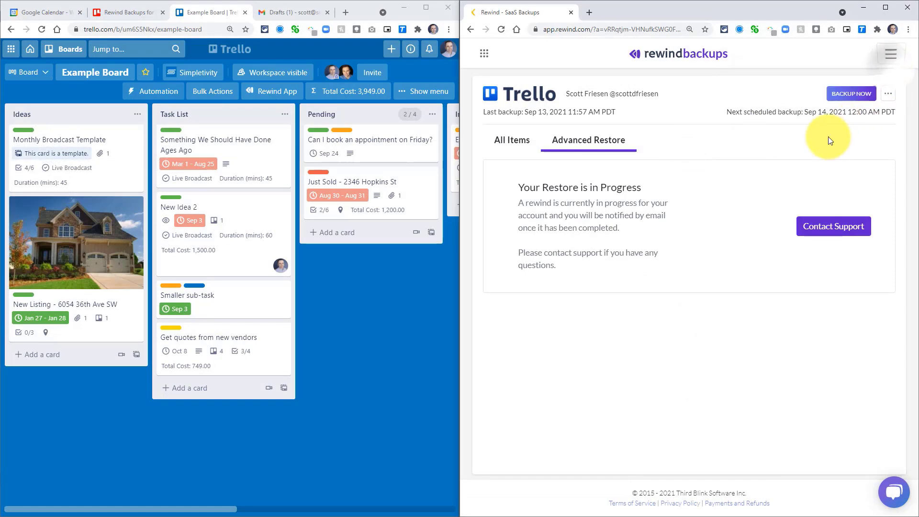